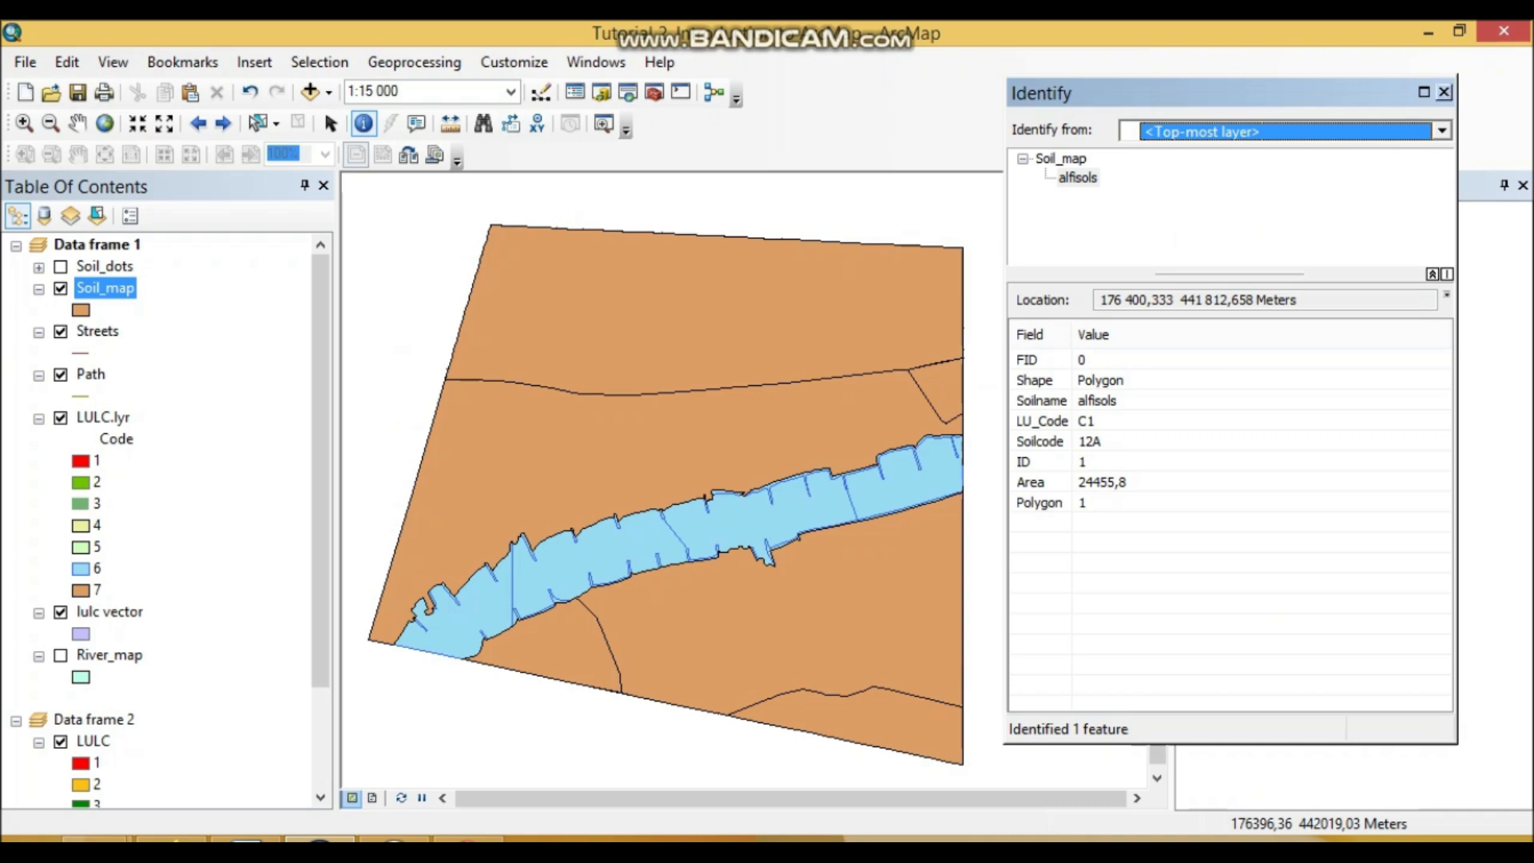
Activate Data frame 2 and shift its LULC raster slightly within the map view.
right_click(127, 720)
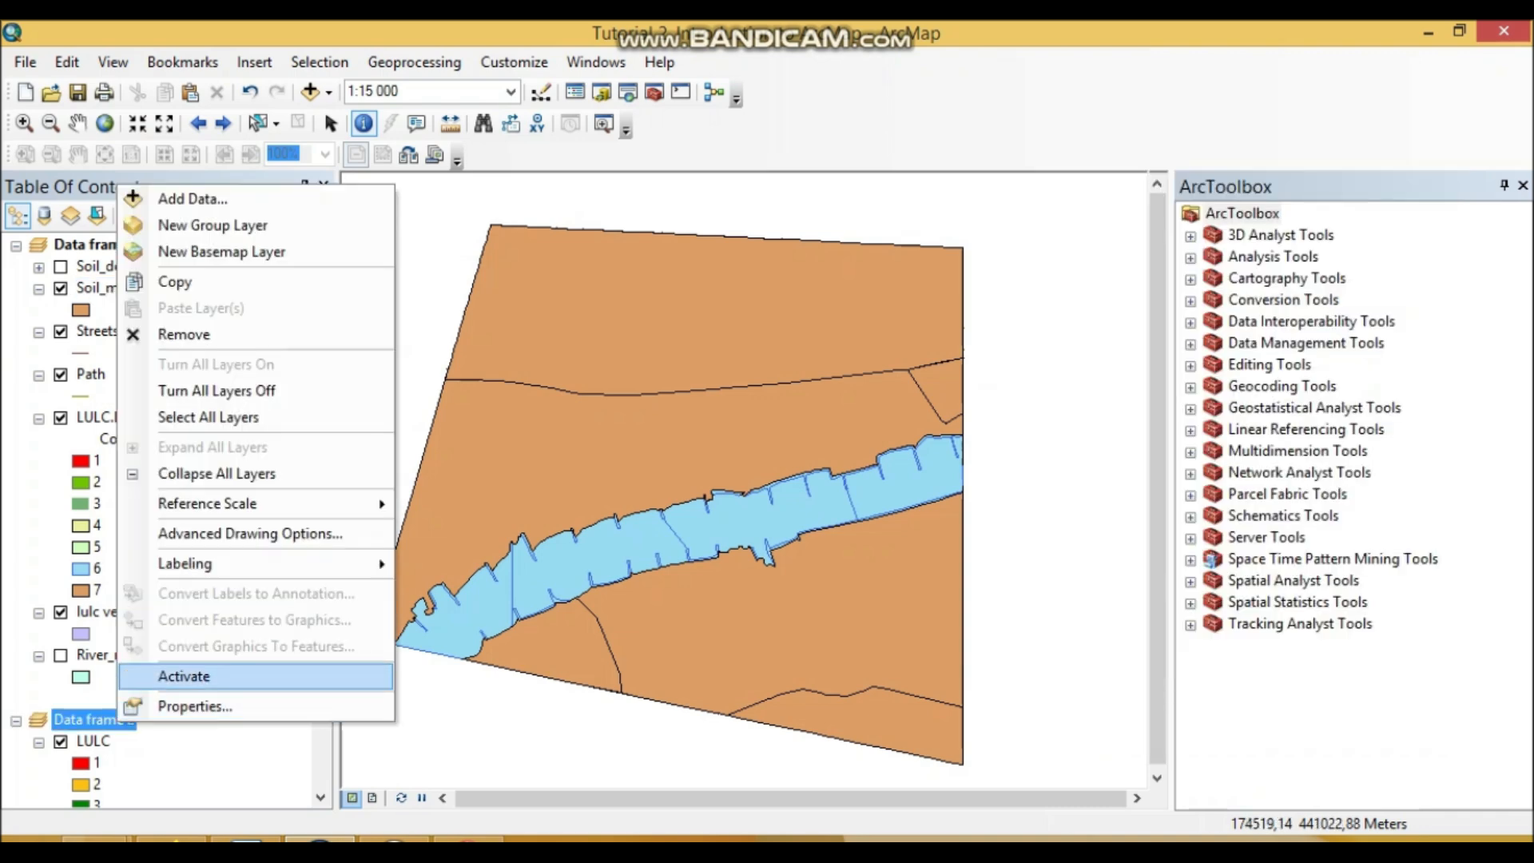
click(172, 676)
scroll(172, 675, down, 2)
drag(572, 495, 610, 516)
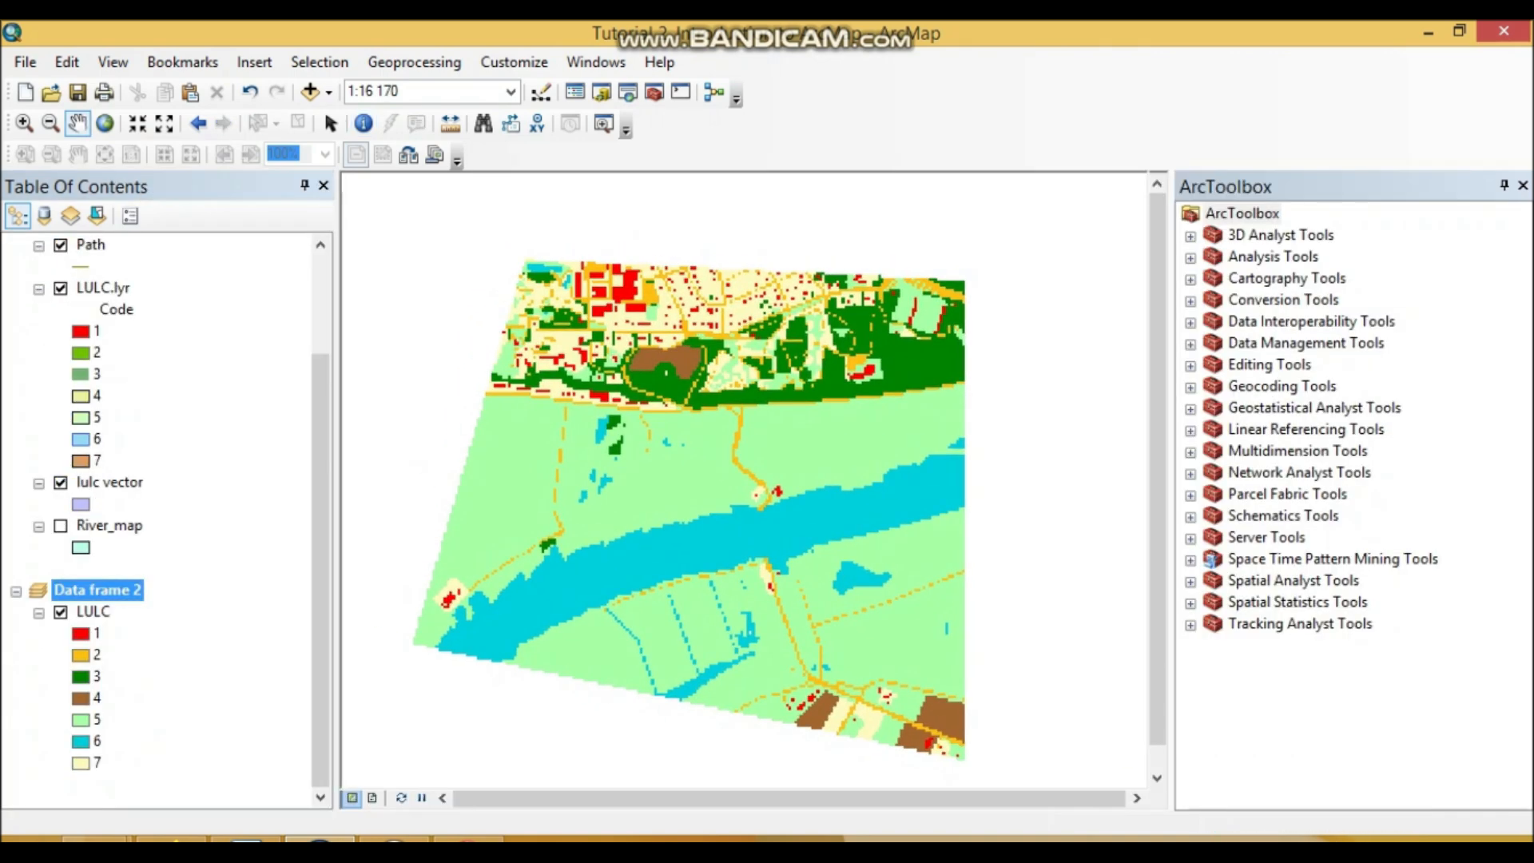
Switch to the Word document and add an empty line below question 9a about the table's attributes.
key(alt+Tab)
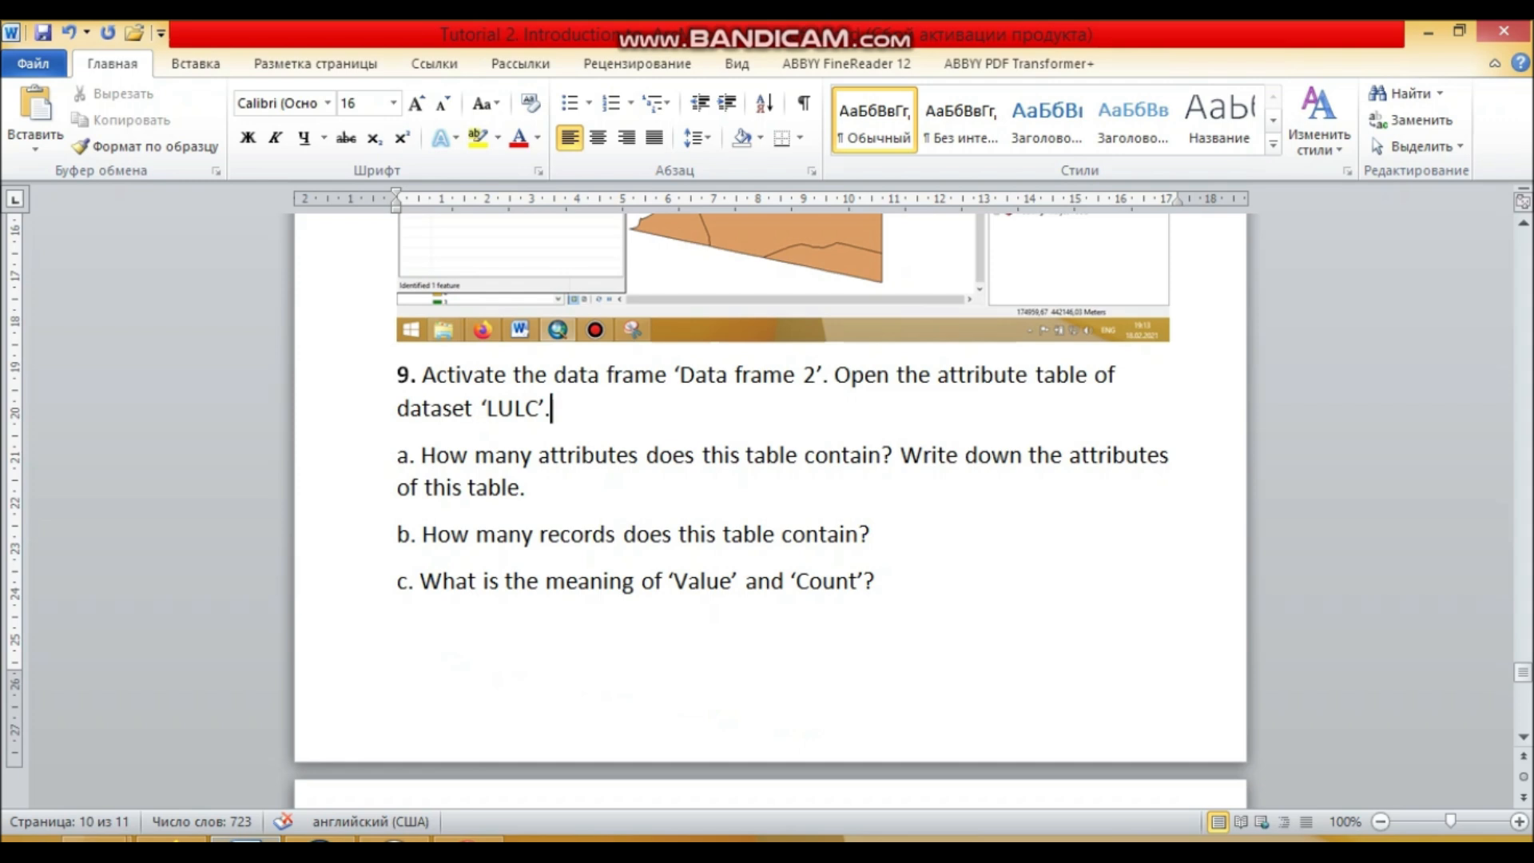
click(526, 487)
key(Return)
Return to ArcMap and open the attribute table of the LULC layer in Data frame 2.
key(alt+Tab)
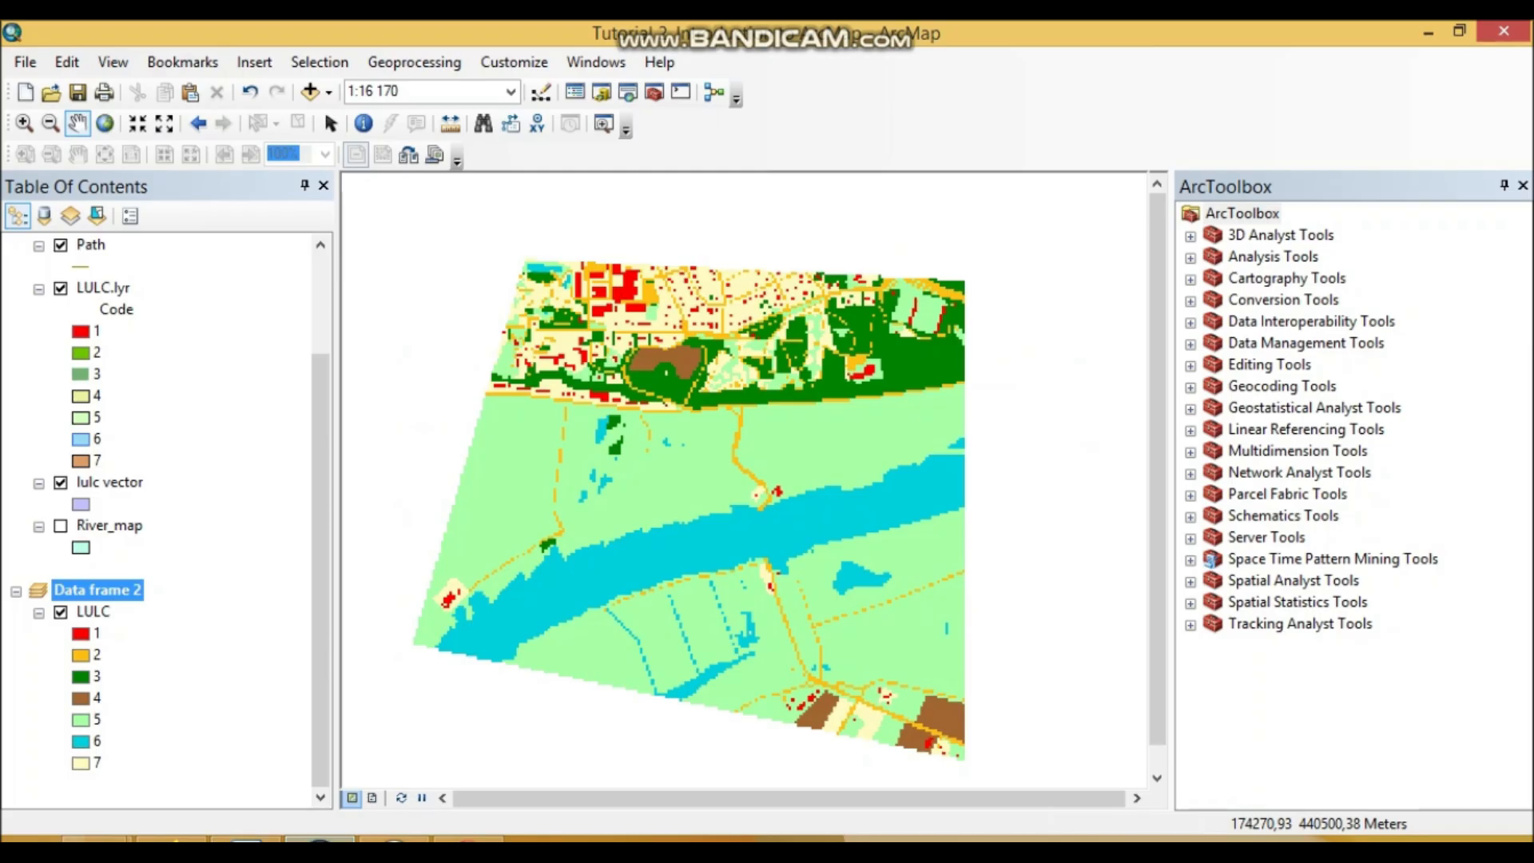
click(92, 611)
right_click(112, 611)
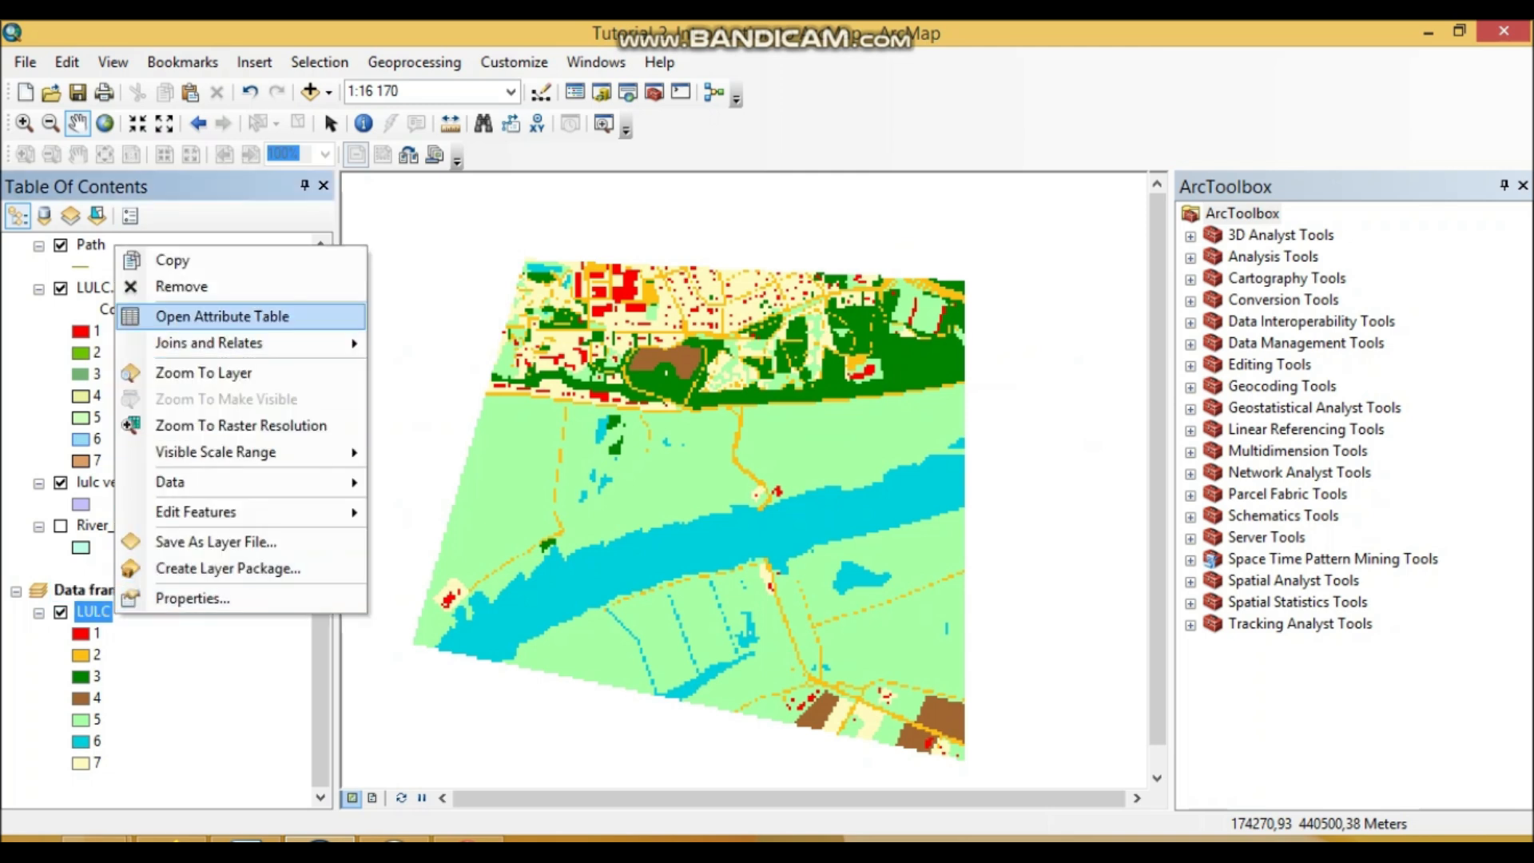
click(172, 312)
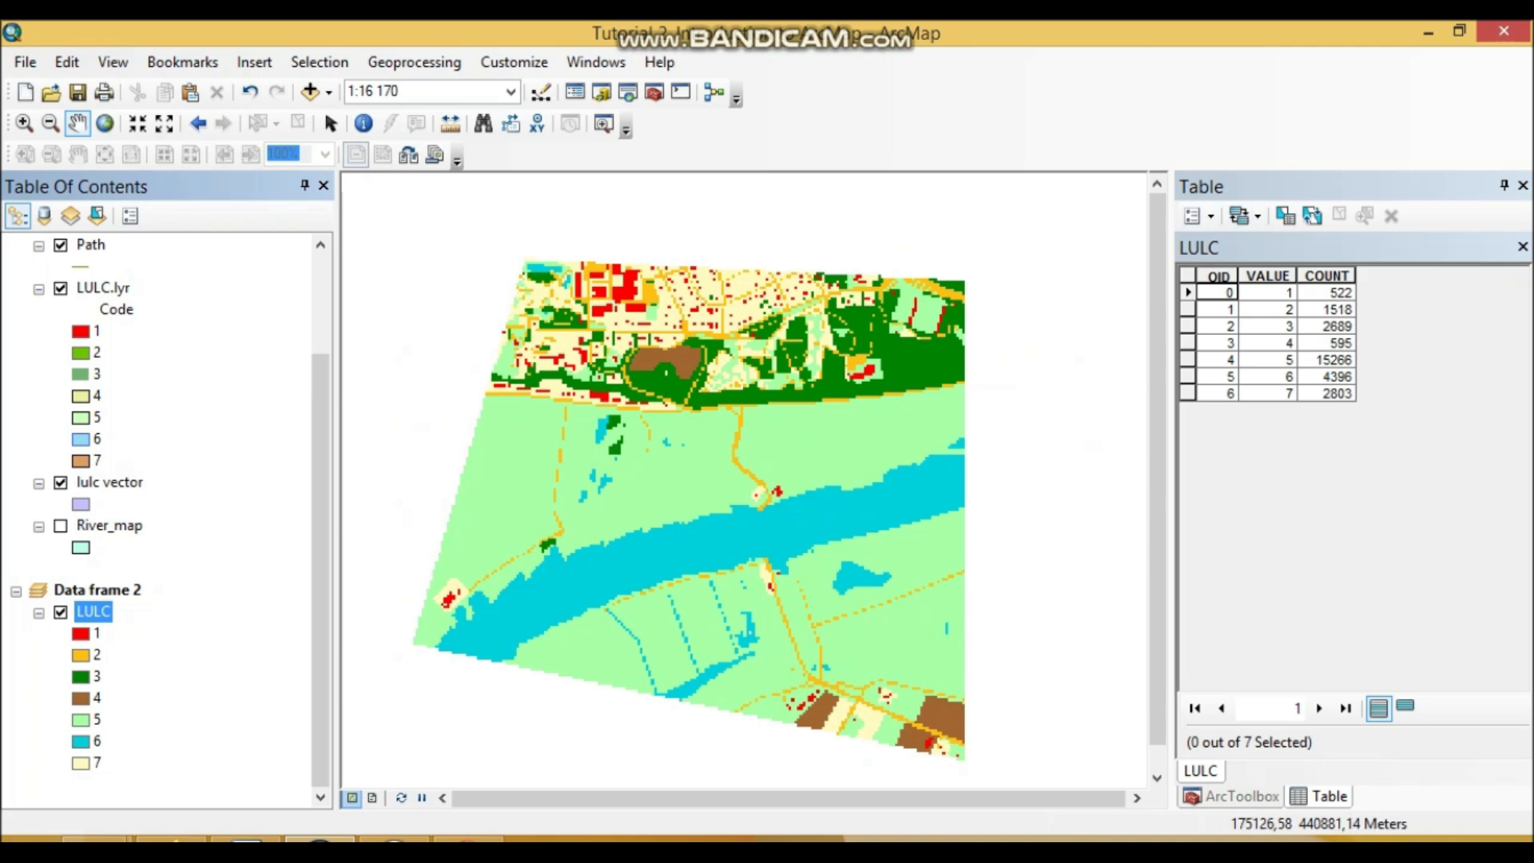
Capture the LULC attribute table window as a rectangular snip with the Snipping Tool and copy the image.
click(469, 840)
click(58, 189)
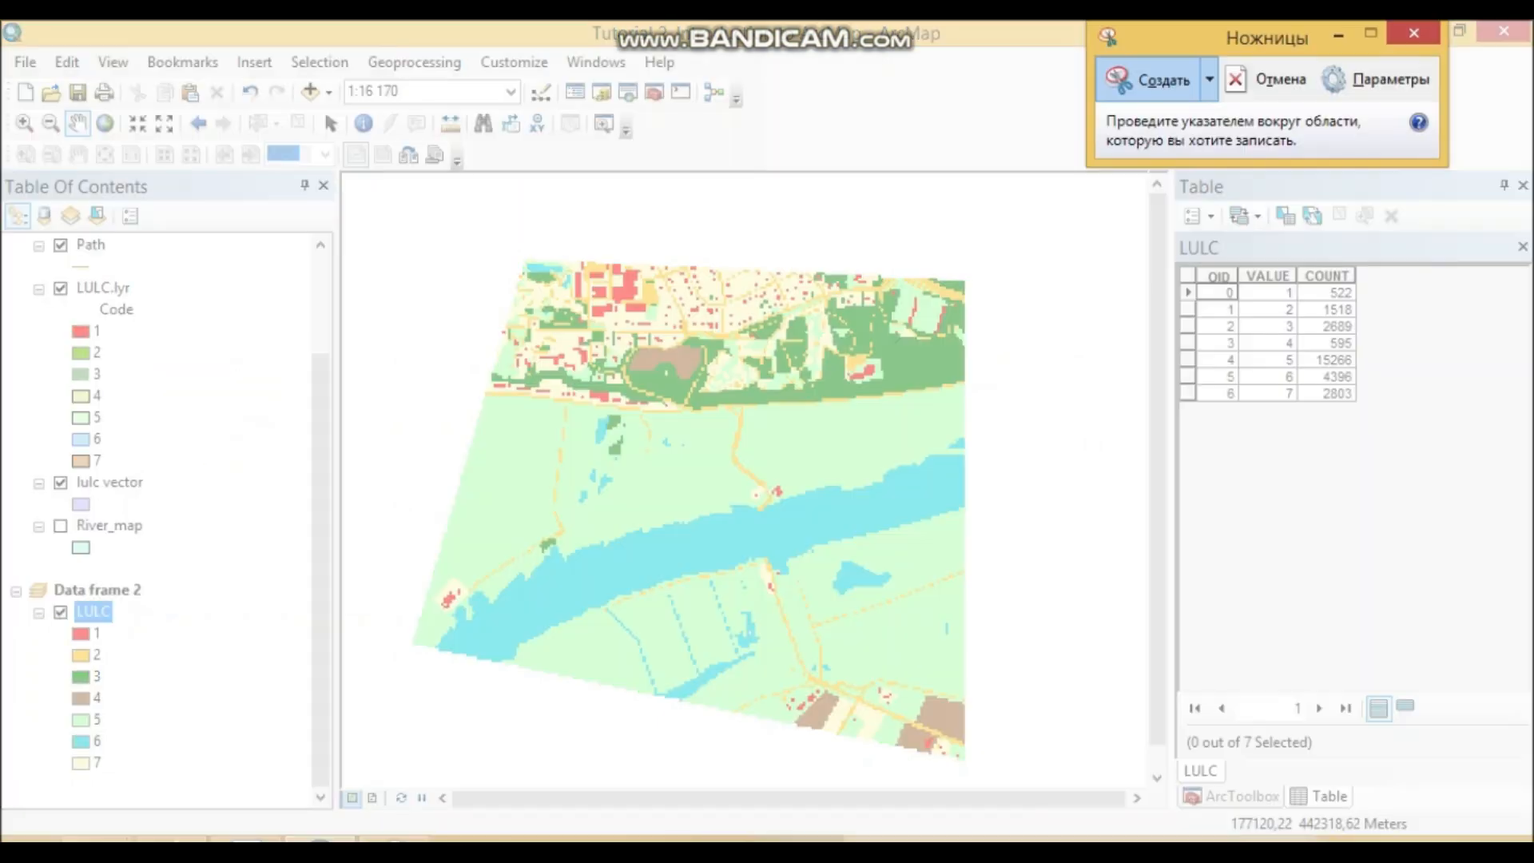
drag(1172, 175, 1532, 692)
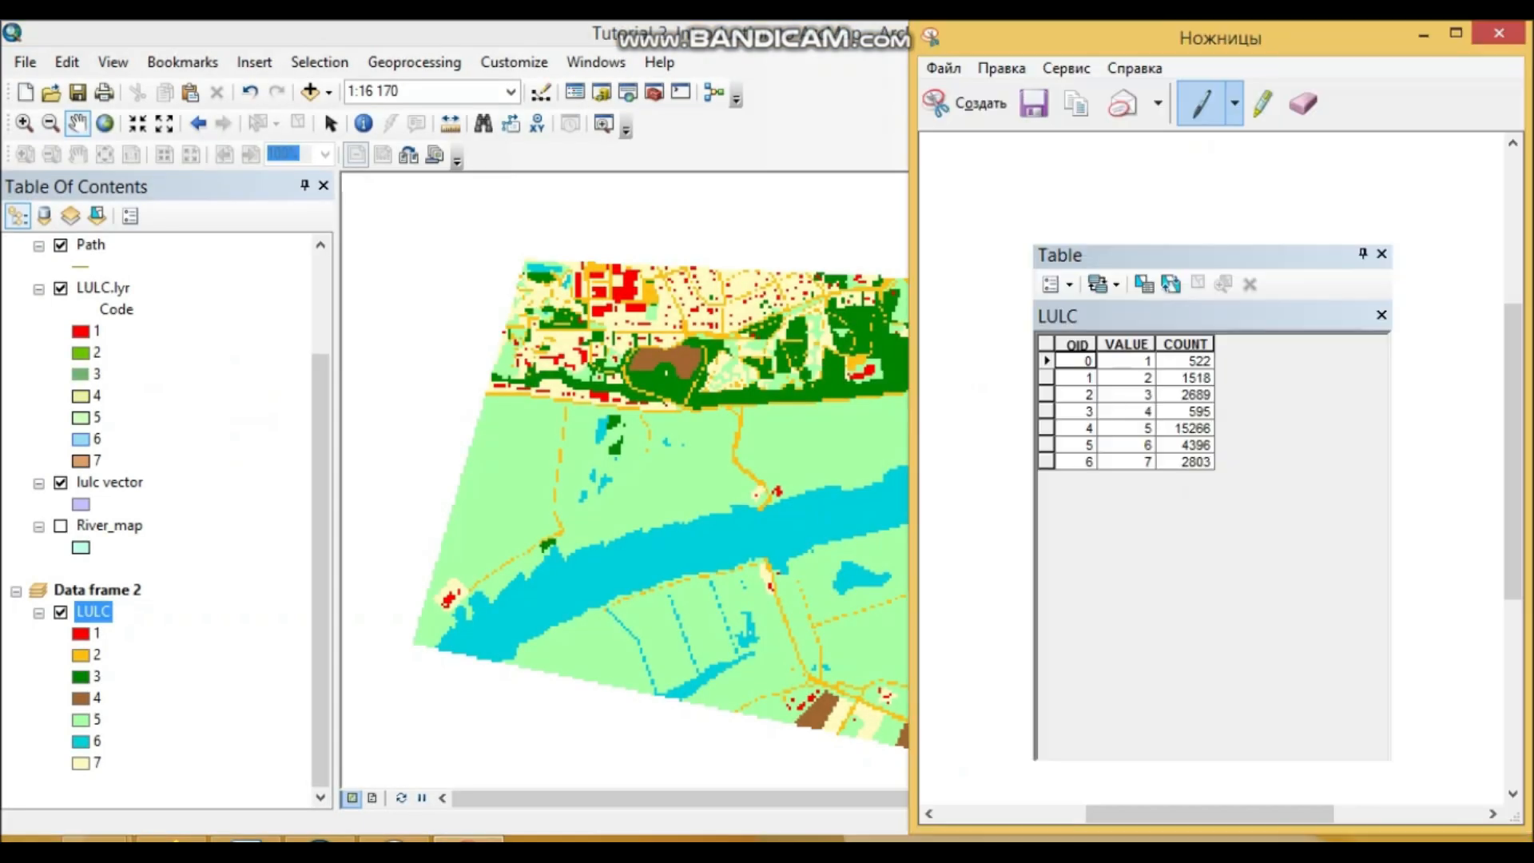
right_click(1135, 322)
click(1217, 363)
Switch to the Word document and paste the attribute table image below question a.
click(175, 840)
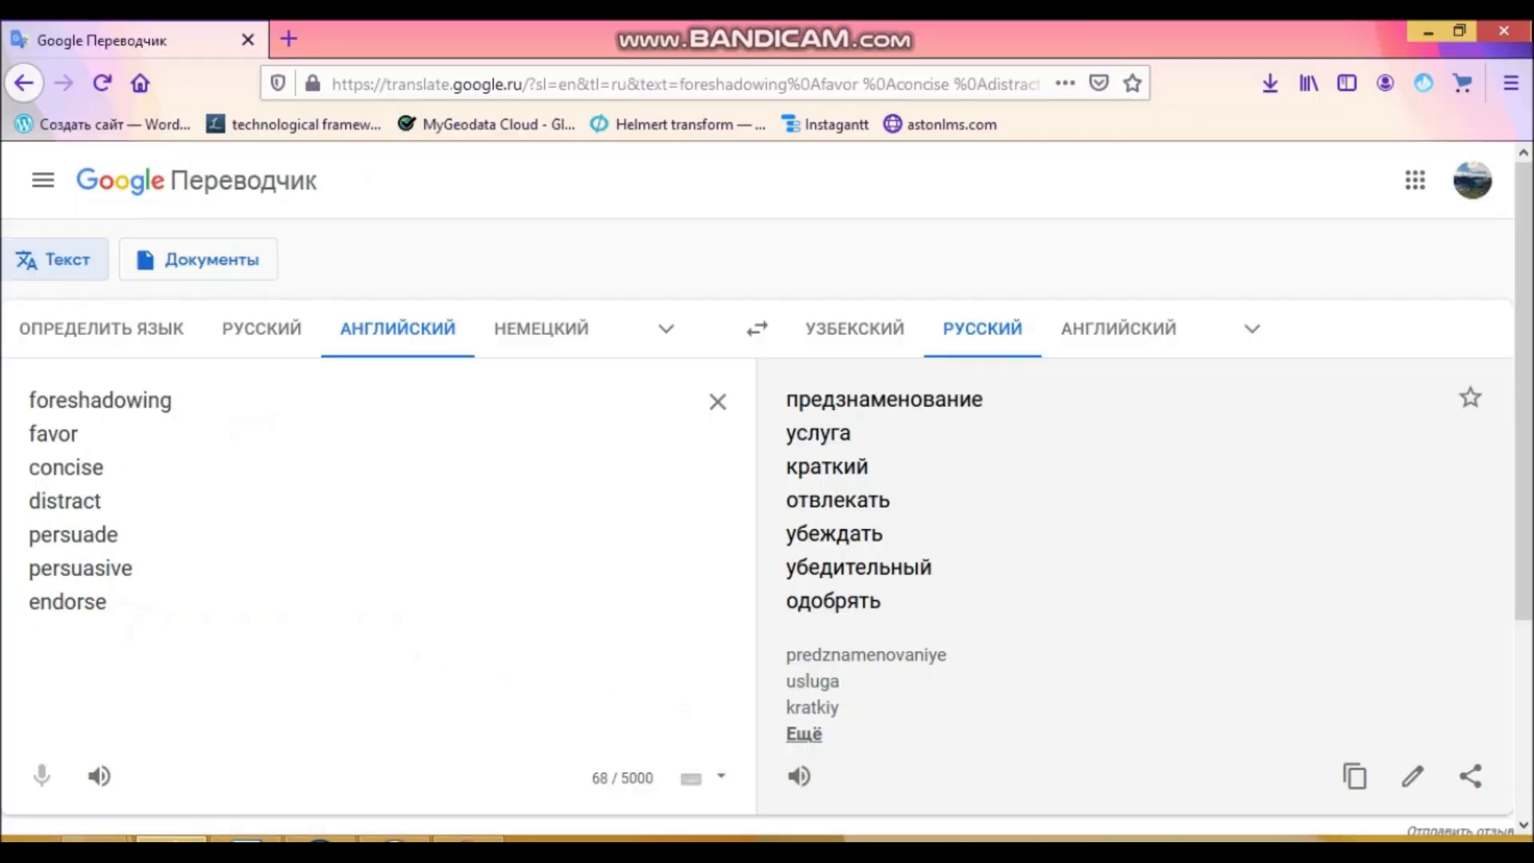
click(244, 840)
key(ctrl+v)
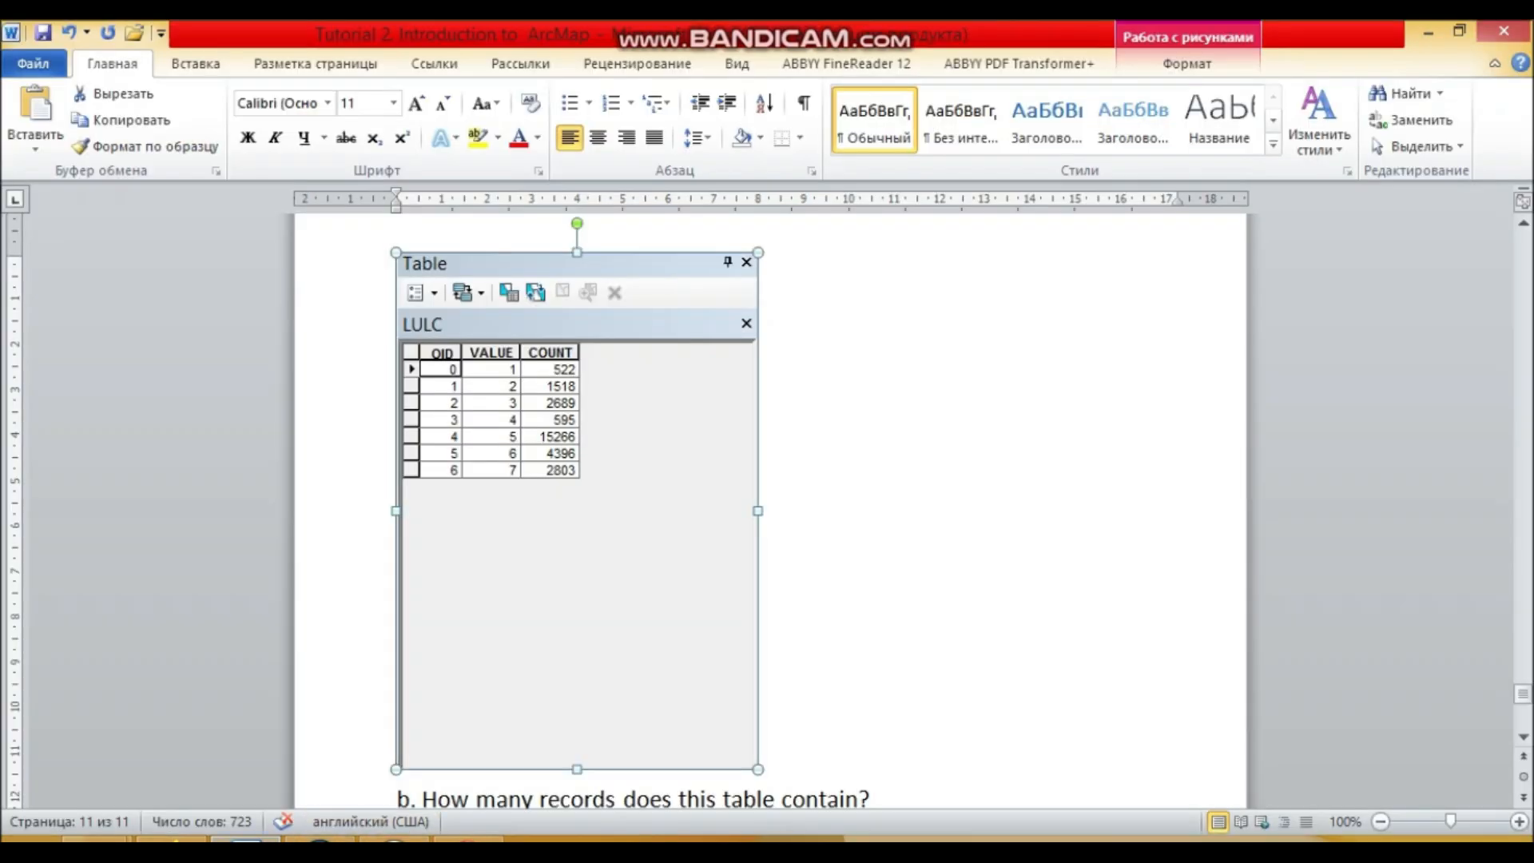
scroll(767, 511, down, 6)
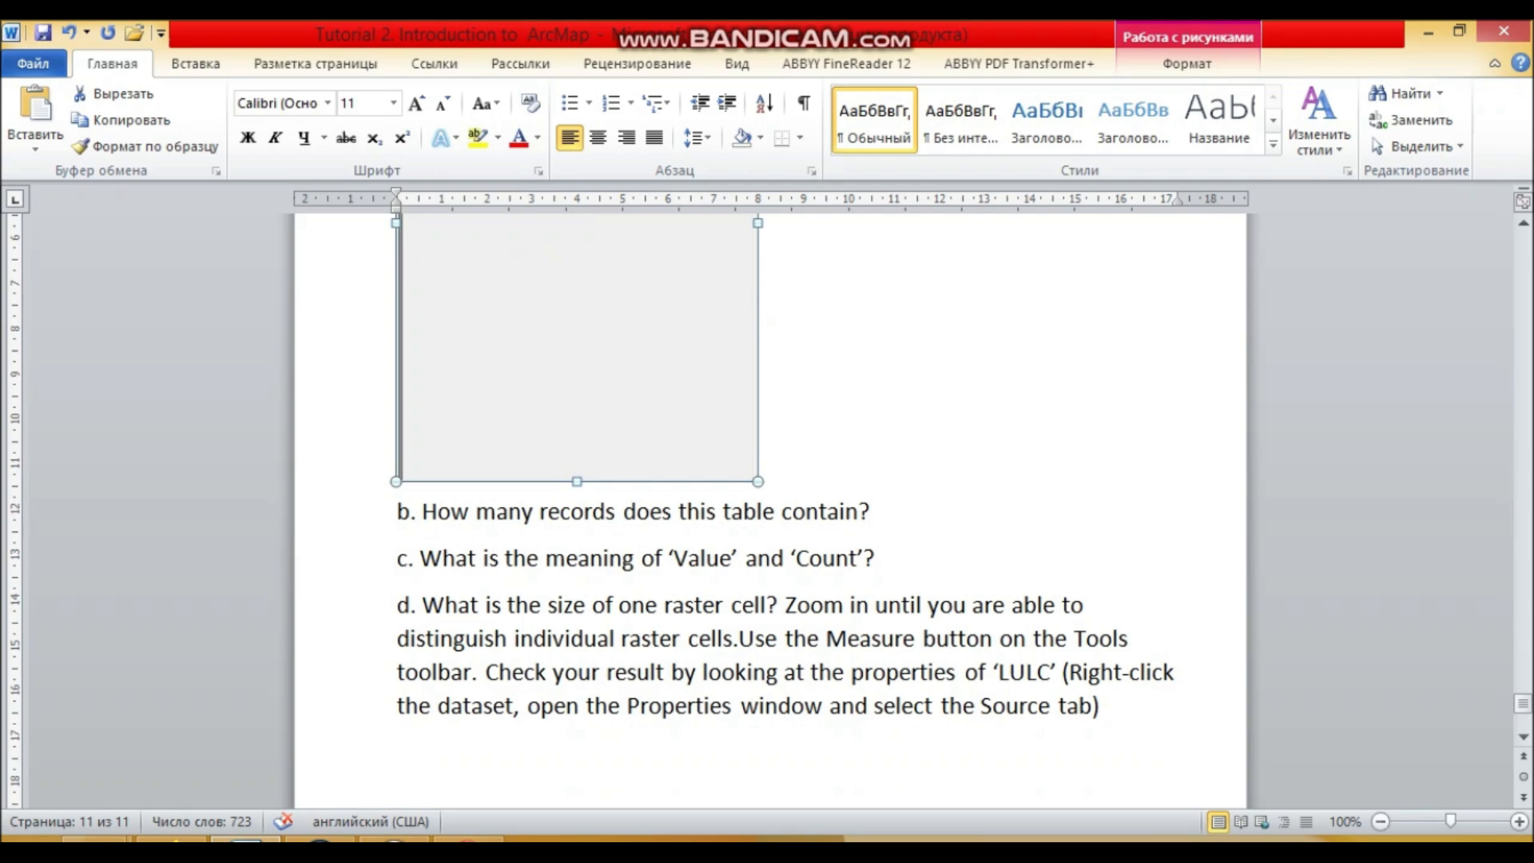
Check the LULC table's record count in ArcMap and write the answer "7 records" below question b in Word.
click(871, 513)
click(320, 839)
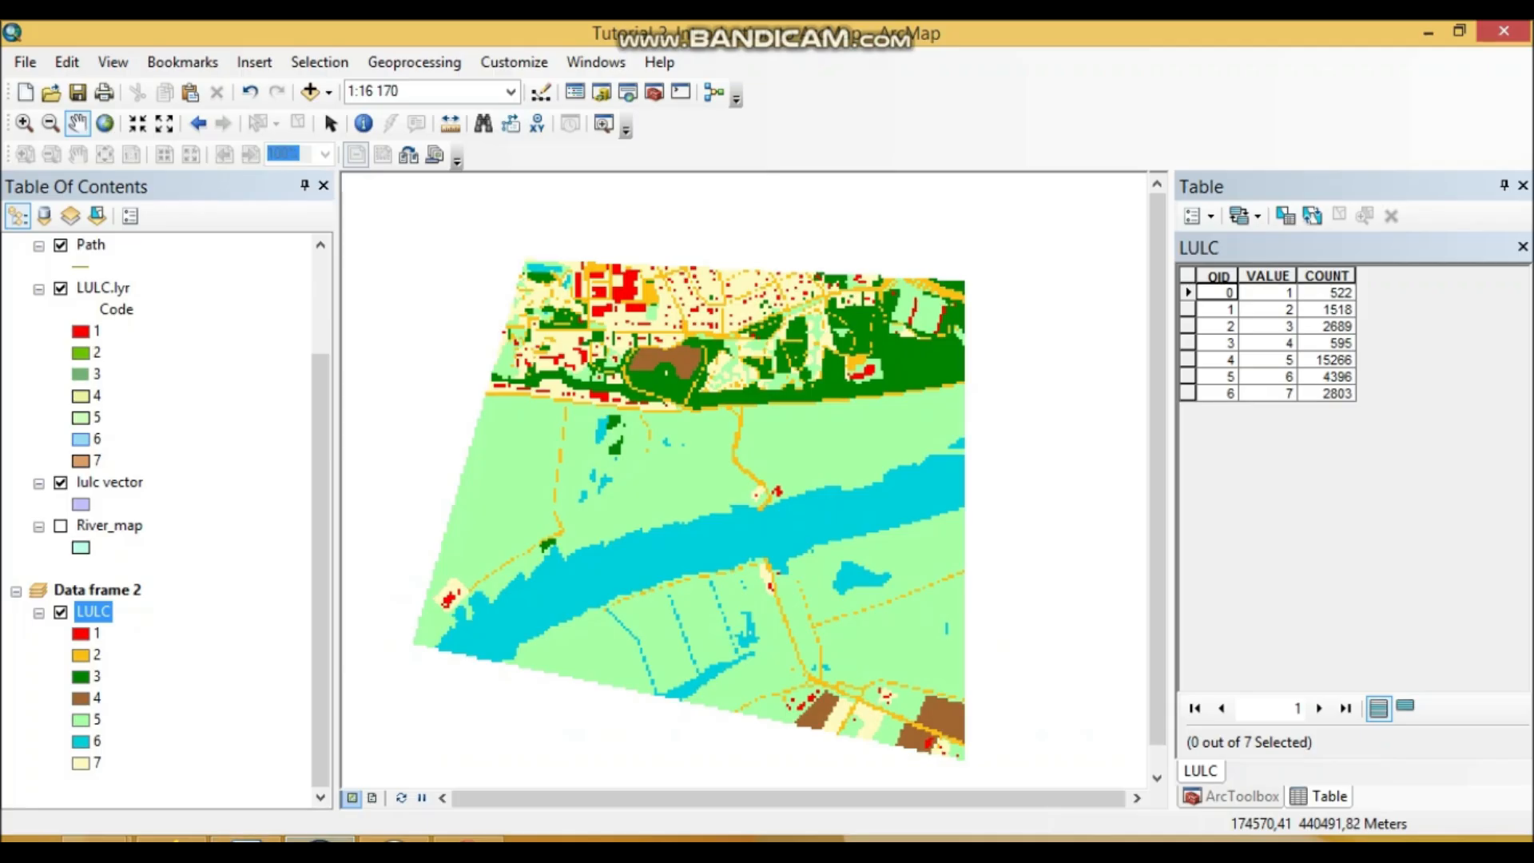
click(247, 839)
click(398, 558)
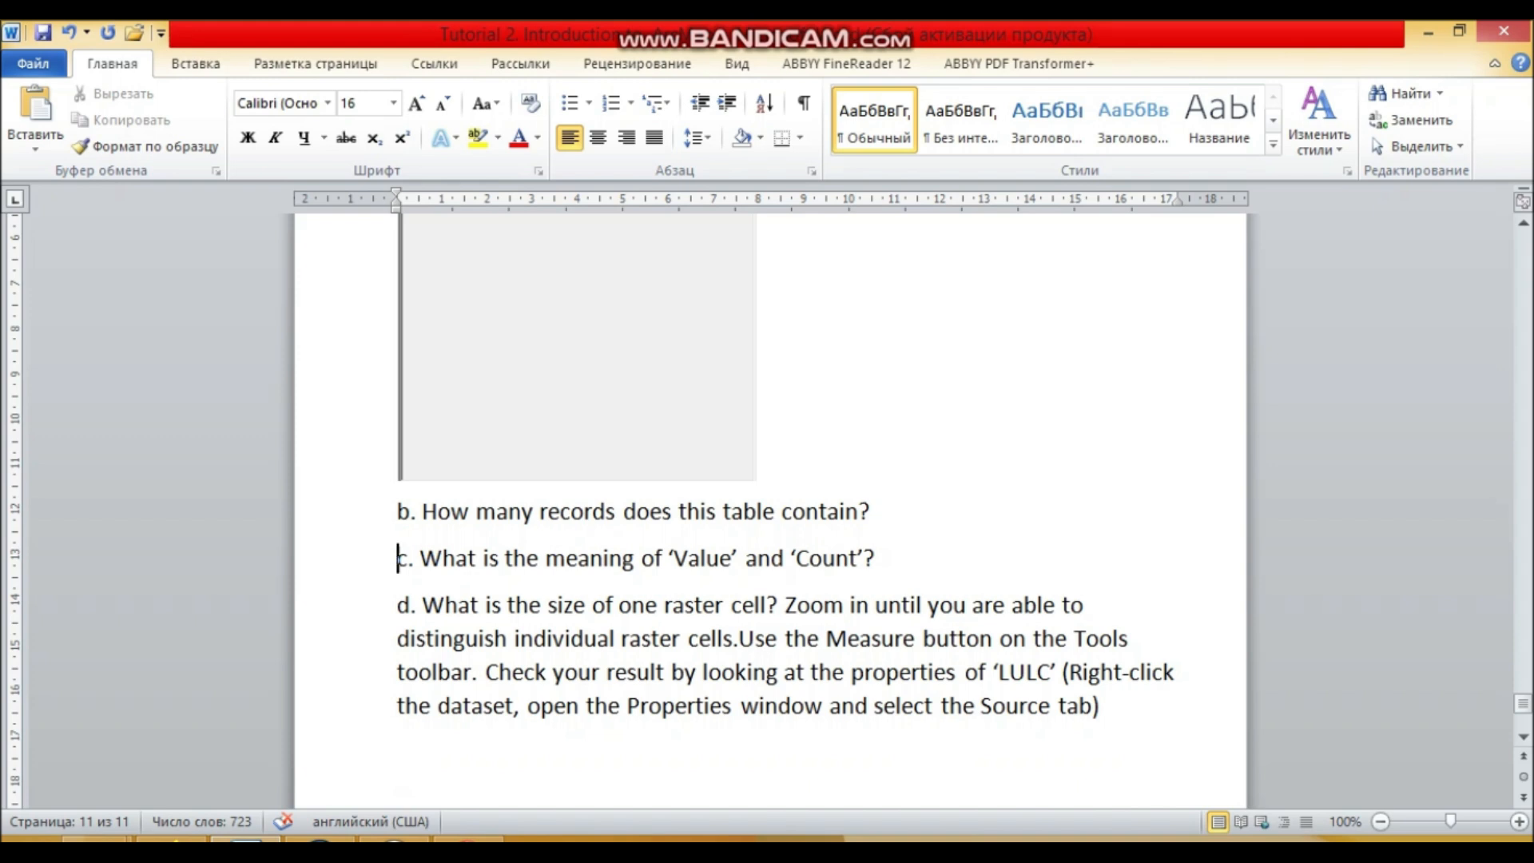
key(Return)
key(Up)
text(7 tr)
key(BackSpace)
key(BackSpace)
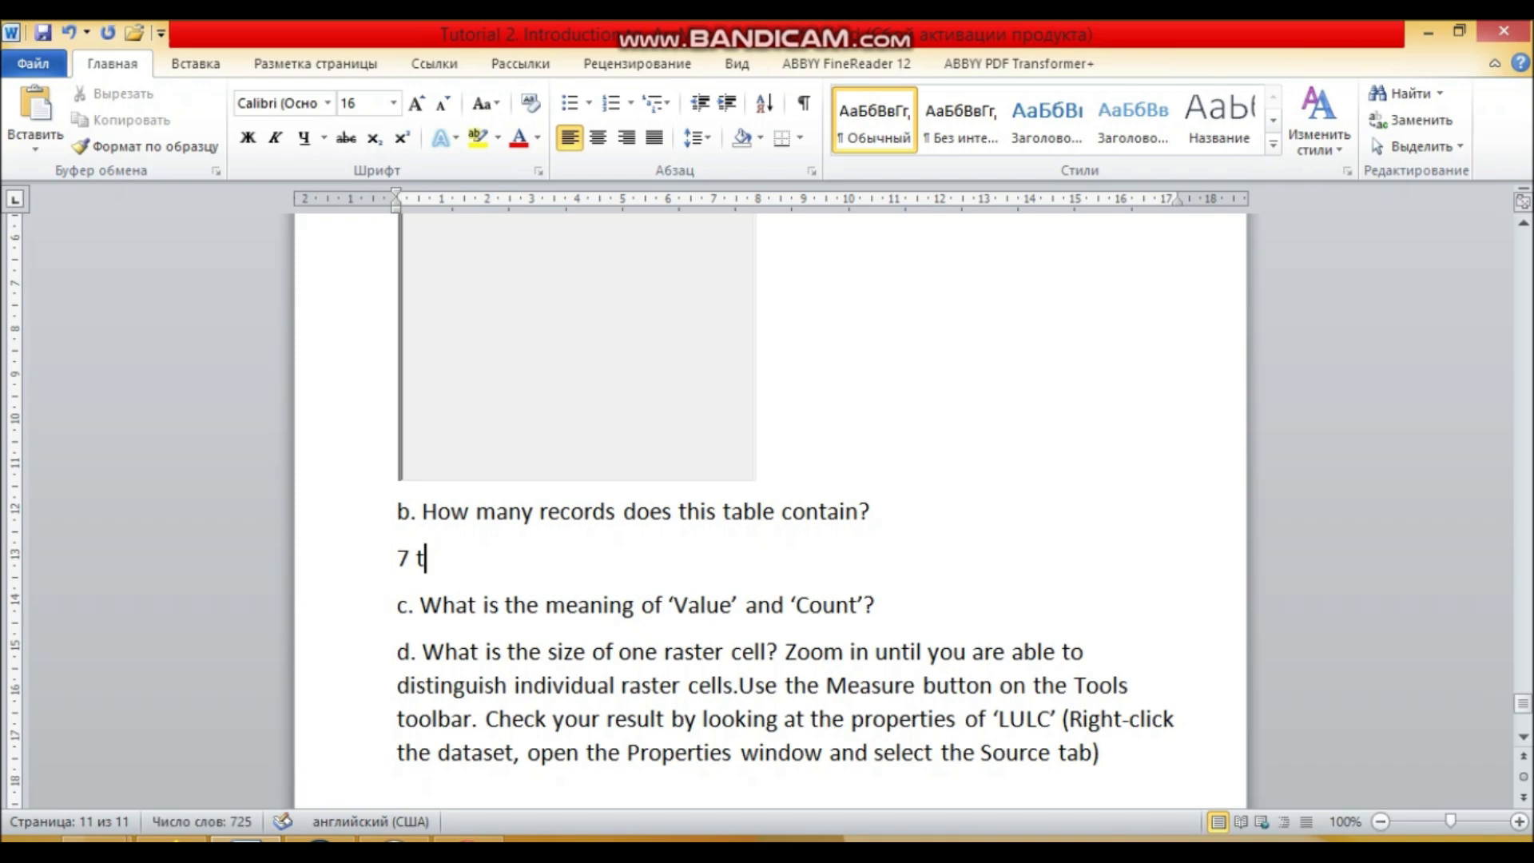
text(records)
Add an empty answer line between questions c and d.
click(398, 652)
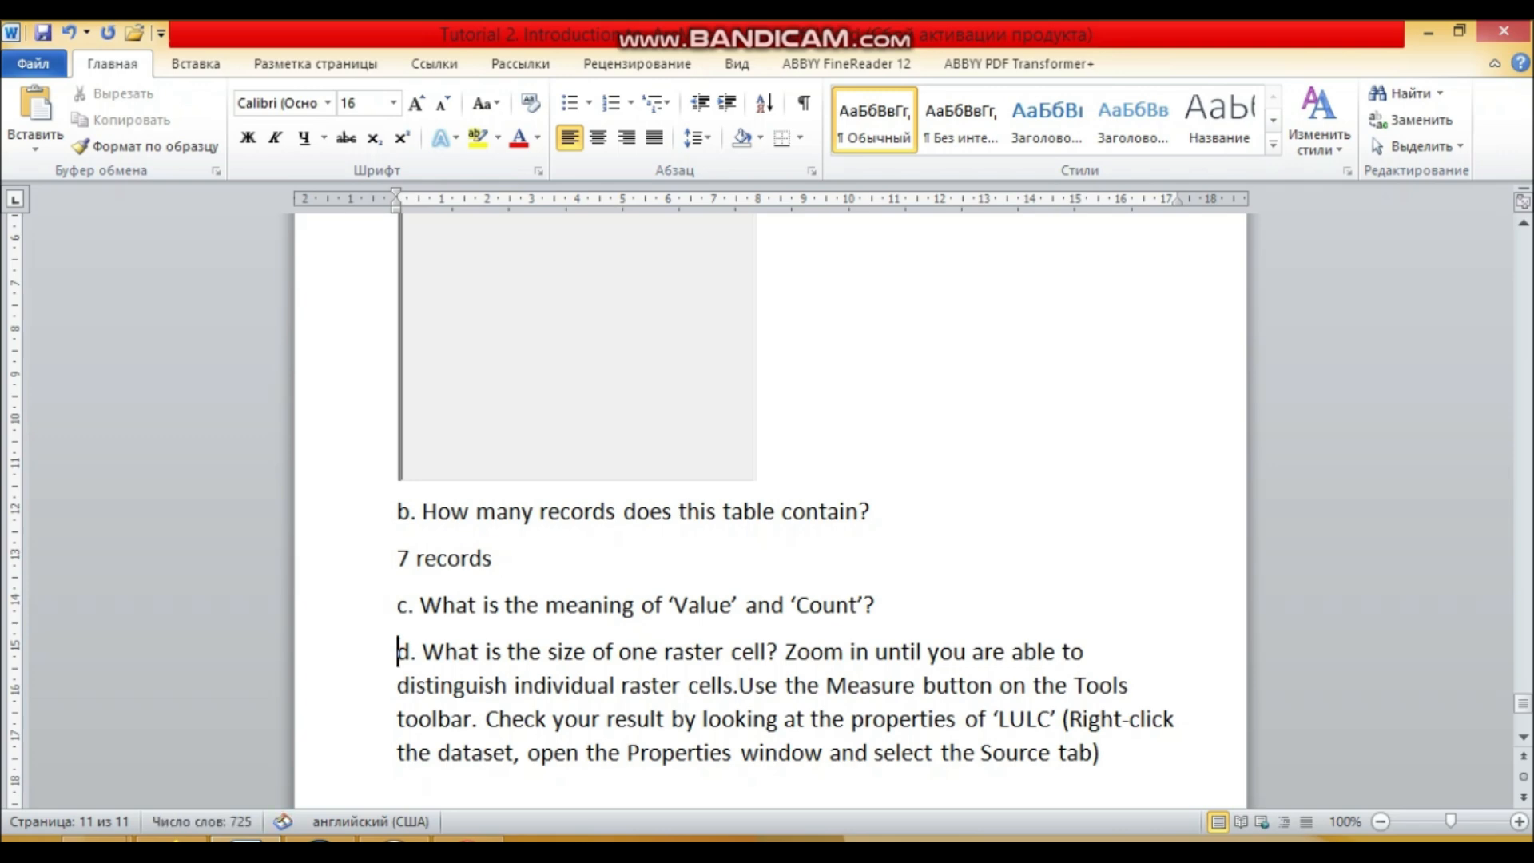
key(Return)
key(Up)
Switch to ArcMap and undock the LULC table into a floating window partly beside the map.
click(319, 838)
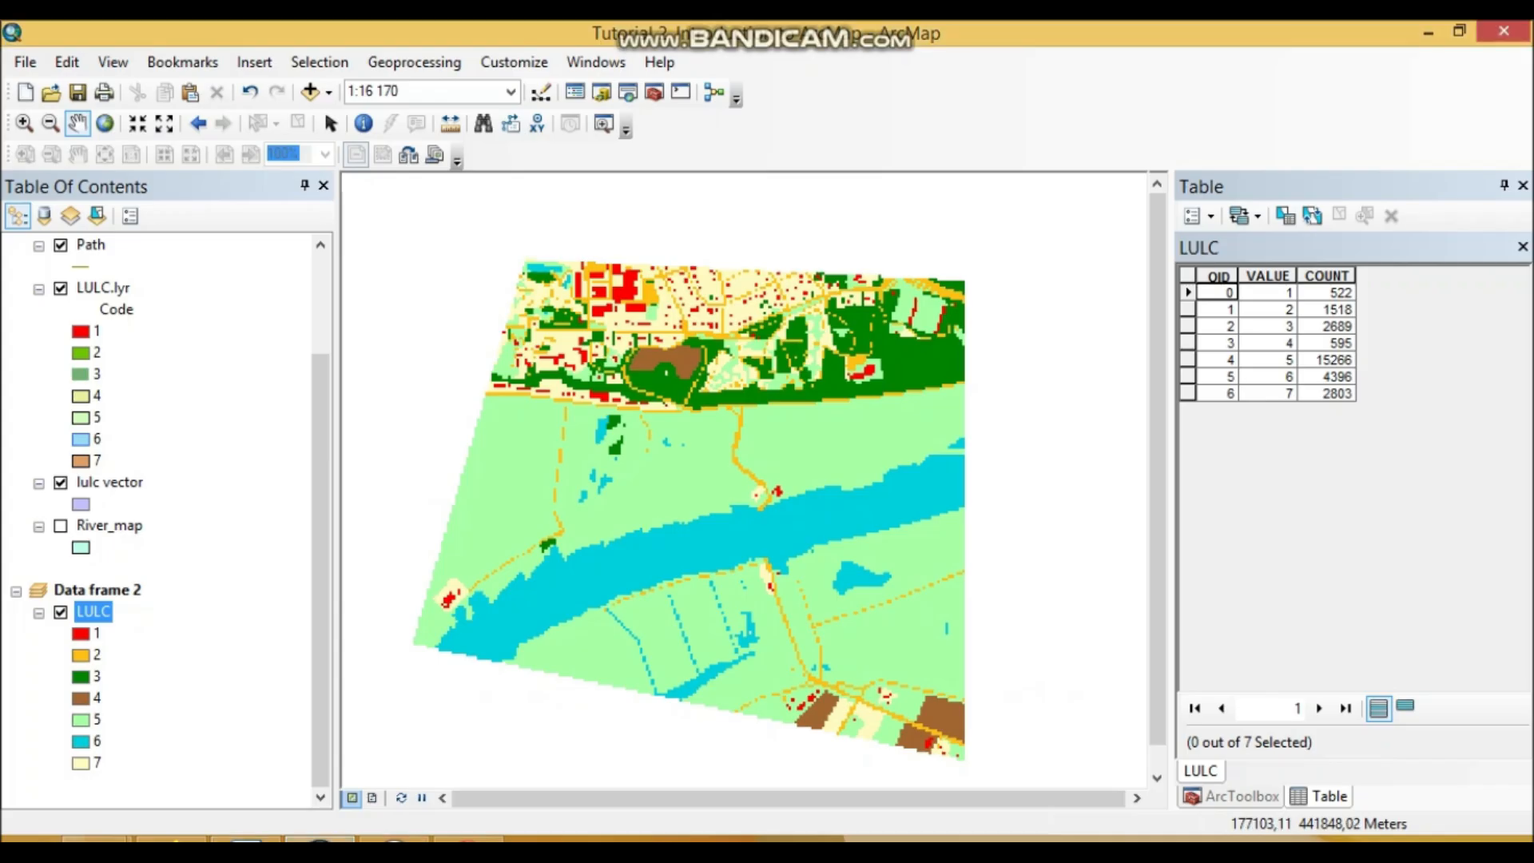
click(1268, 277)
drag(1311, 186, 884, 213)
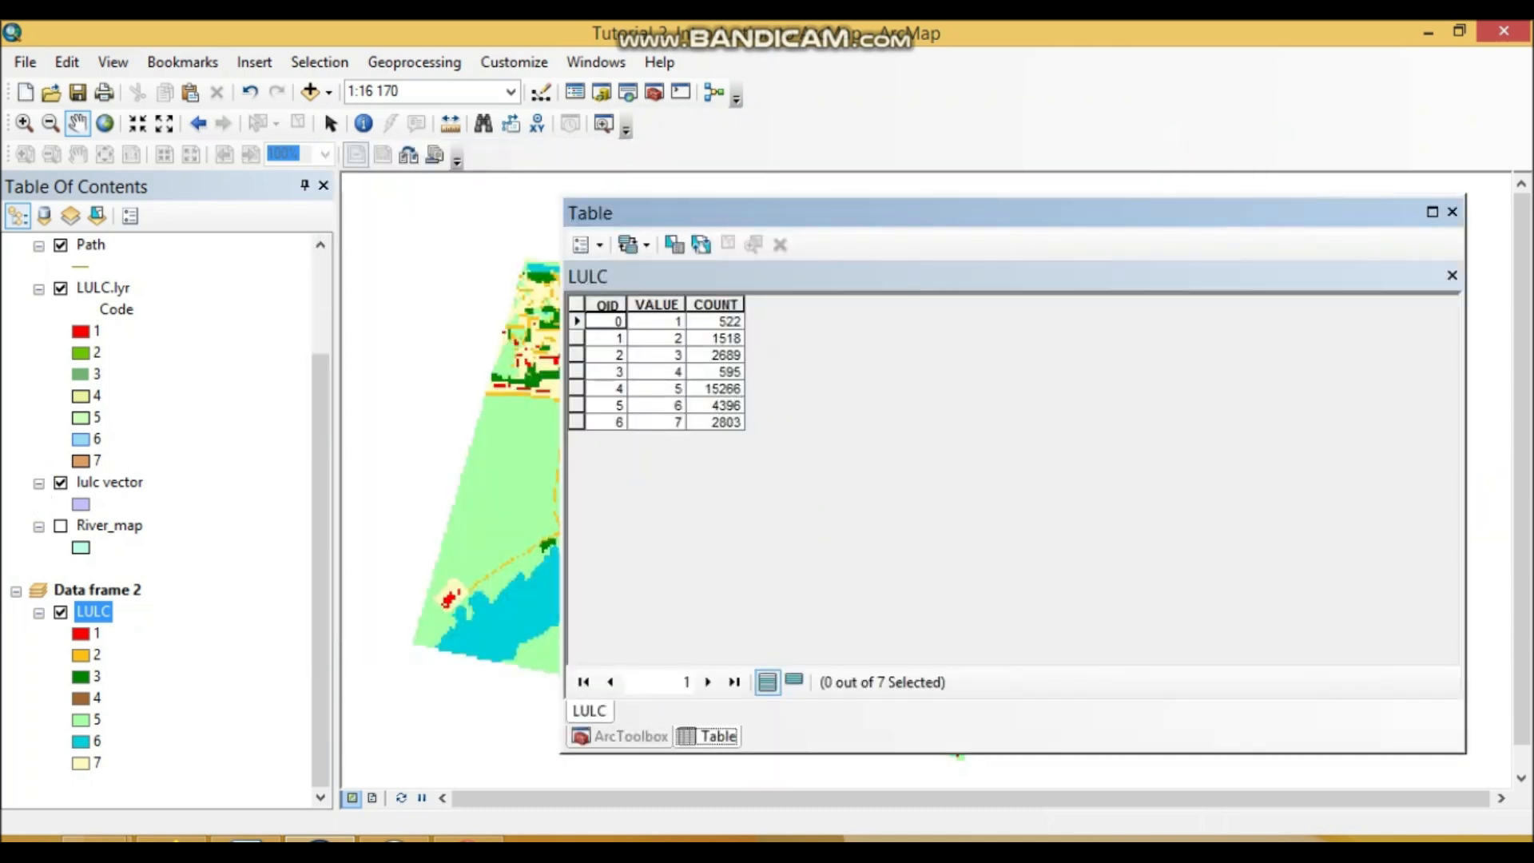
drag(884, 212, 1200, 186)
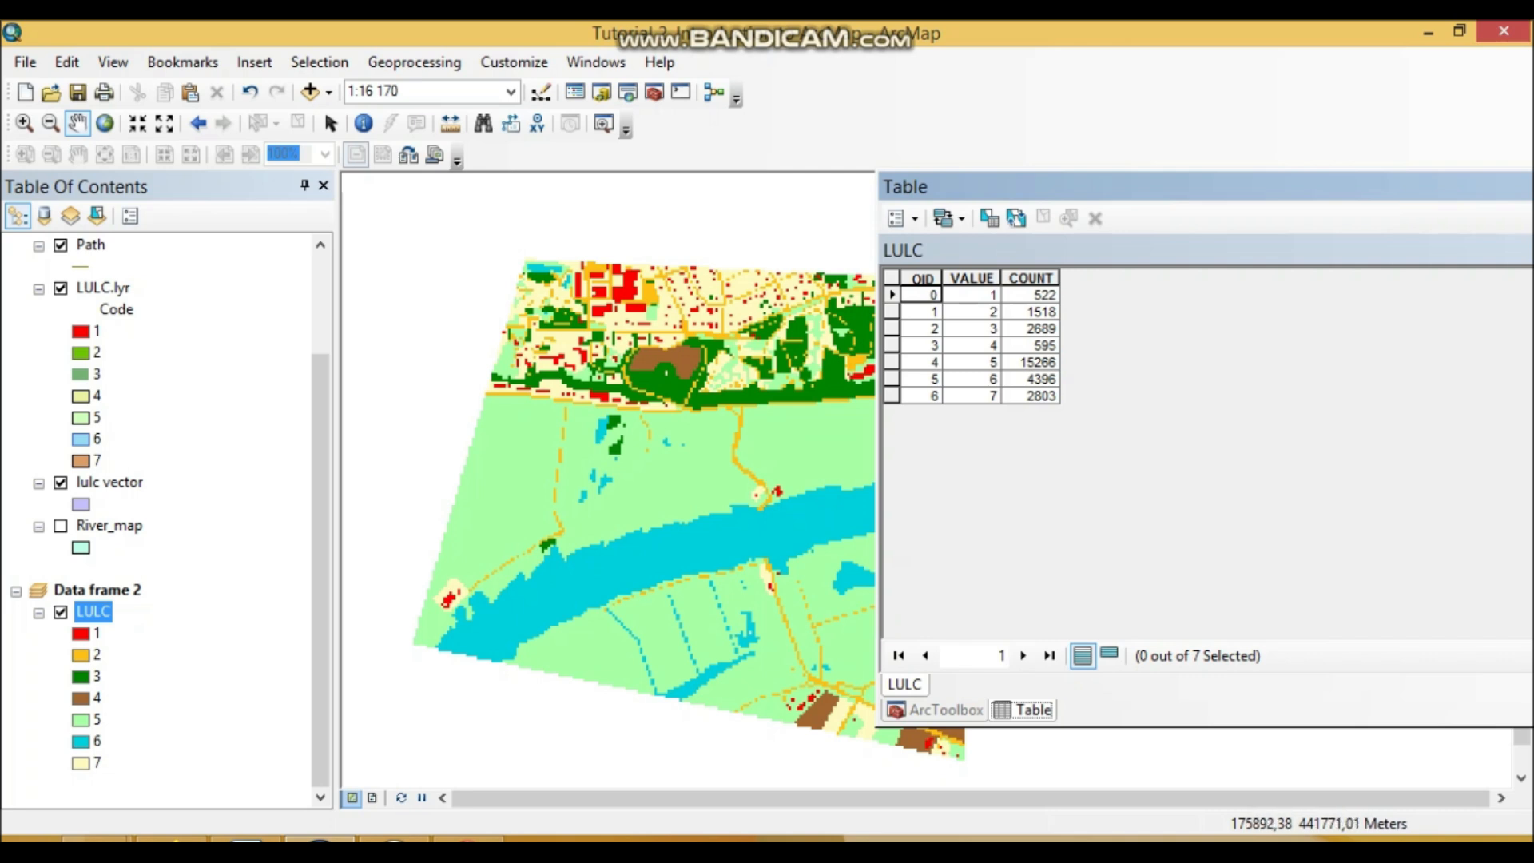
Compare the layer classes with the LULC table, selecting the records with value 1 and value 5 to examine their cells on the map.
scroll(160, 520, up, 2)
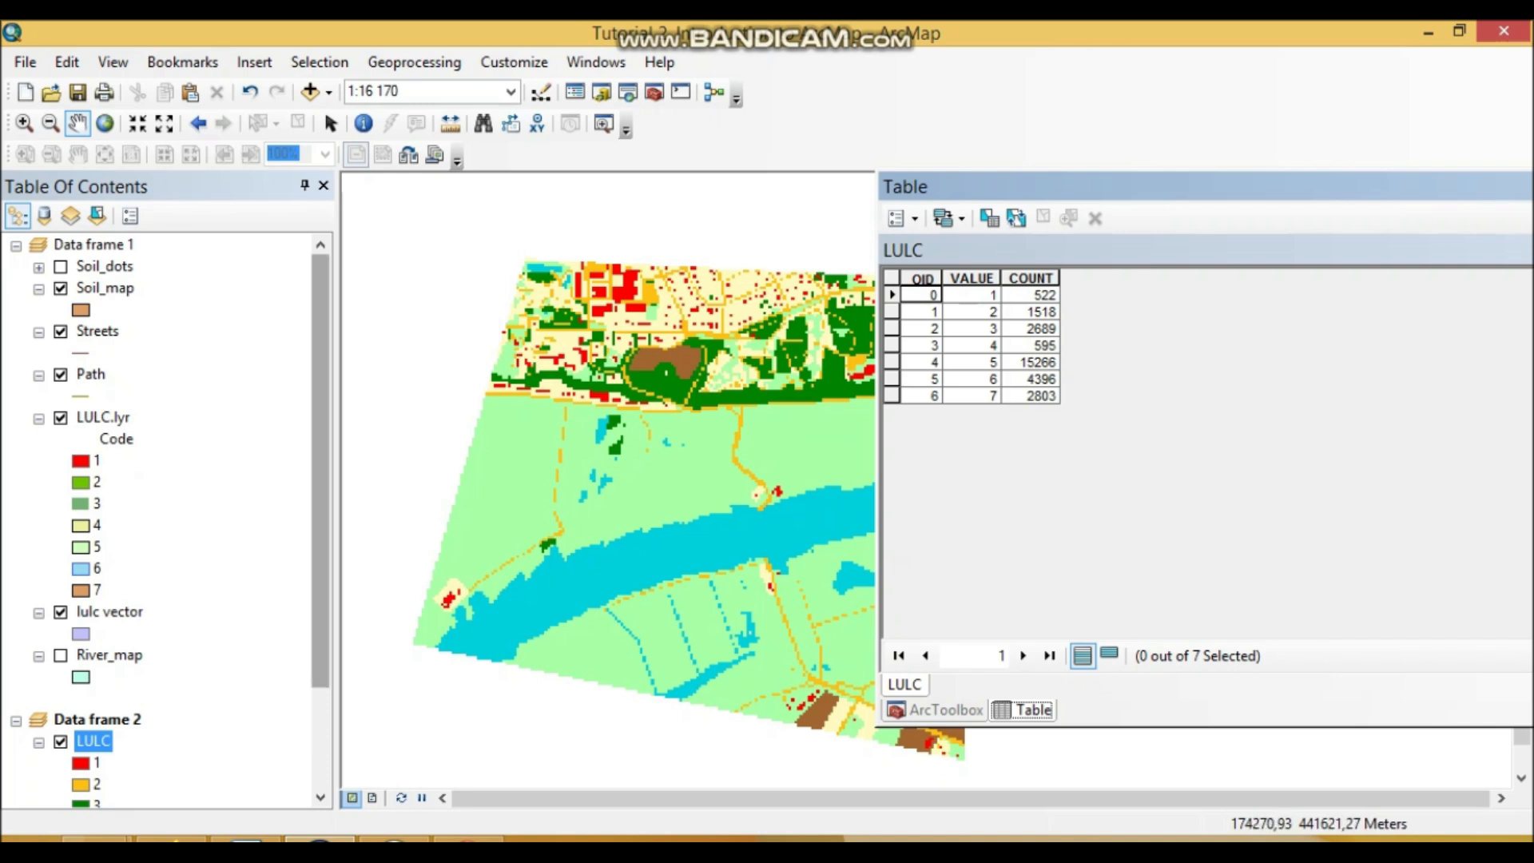
scroll(160, 520, down, 1)
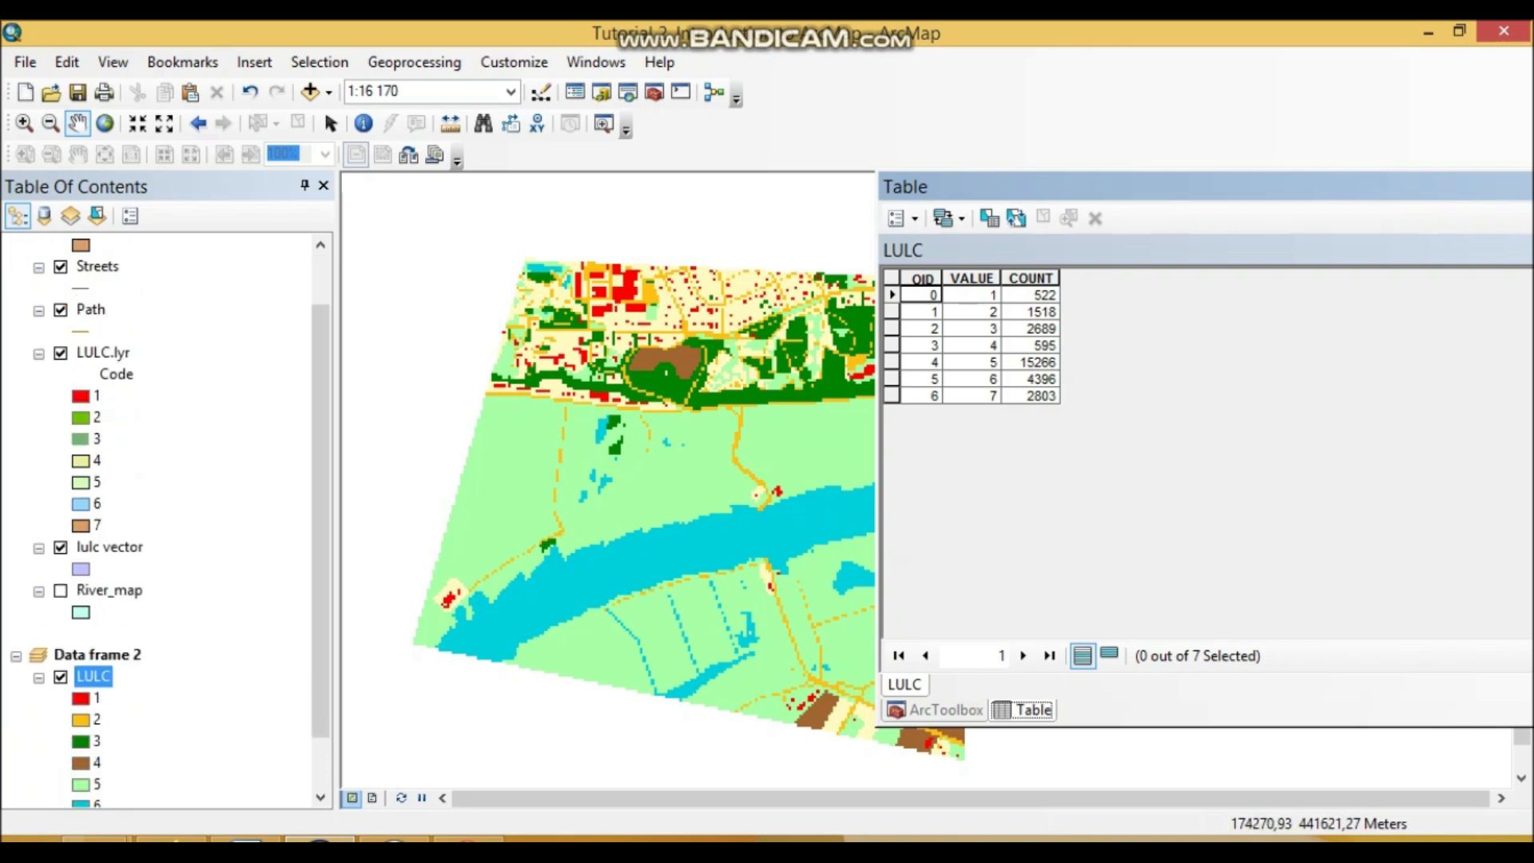
scroll(160, 519, up, 1)
scroll(159, 520, down, 1)
scroll(160, 519, down, 1)
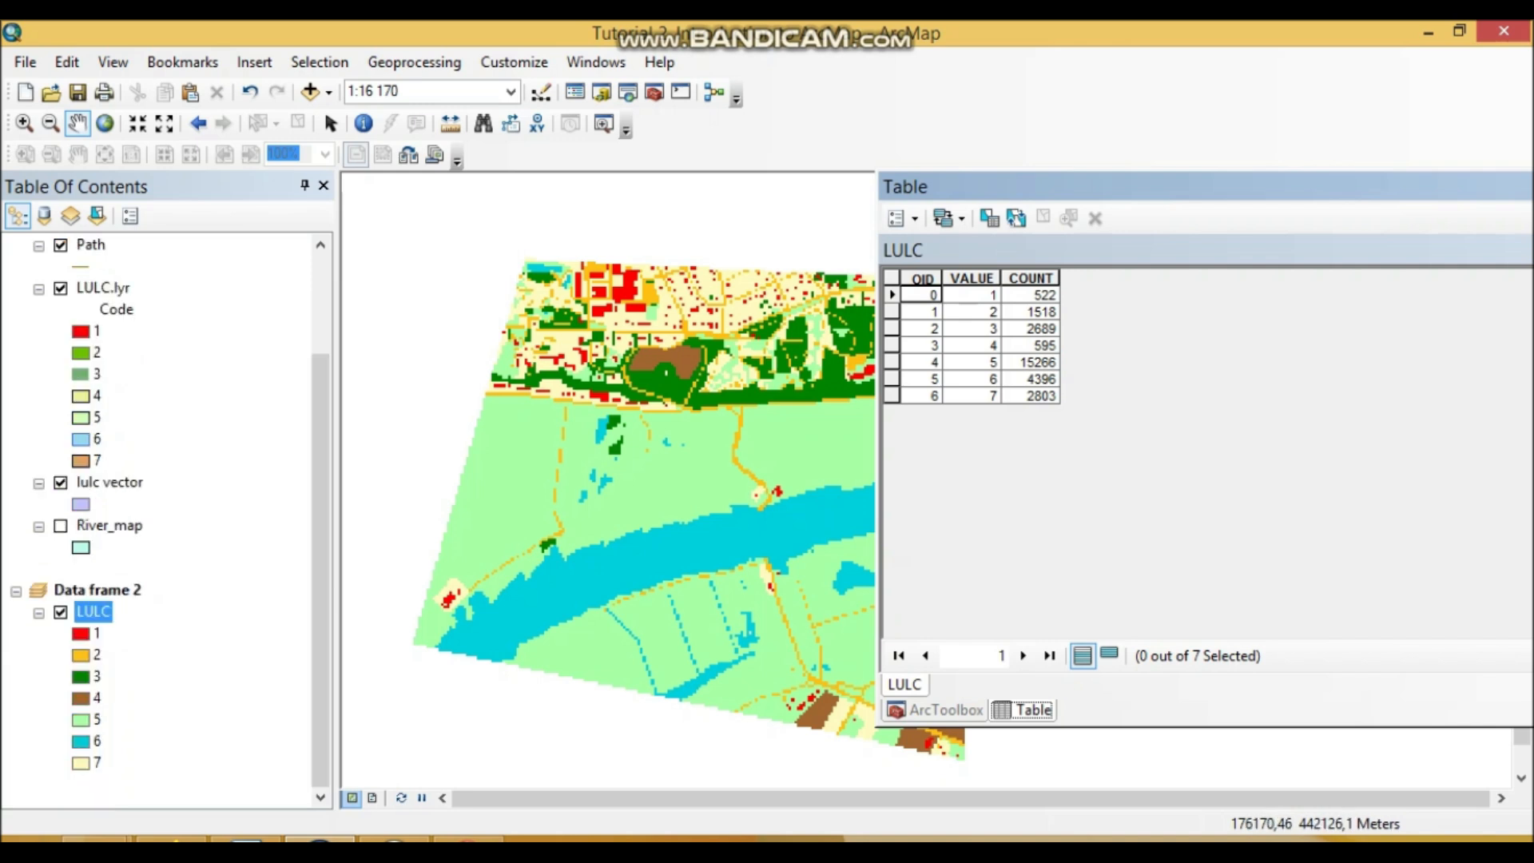
click(893, 295)
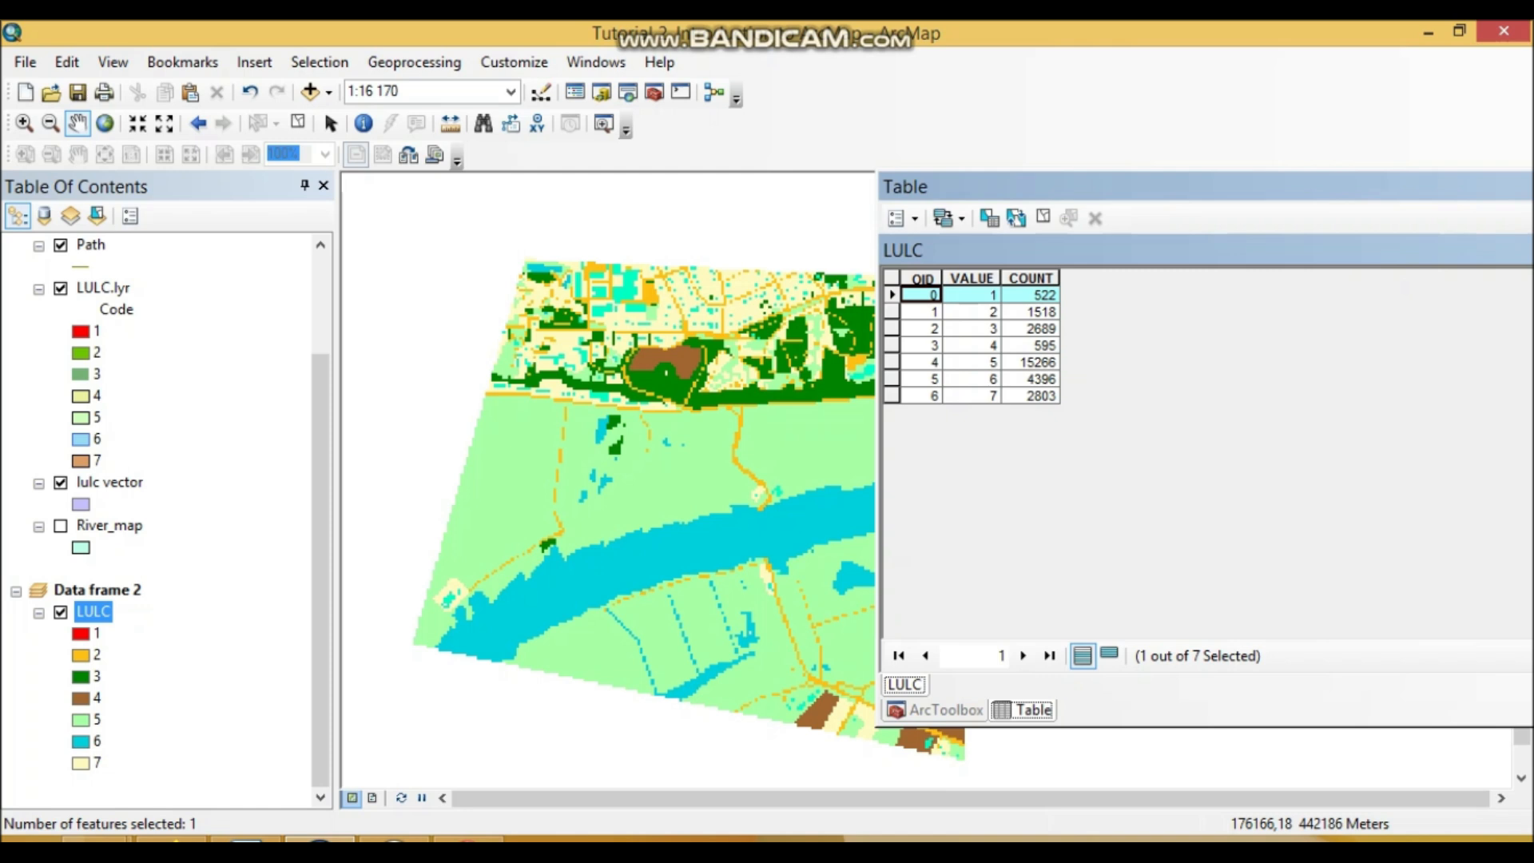
click(892, 363)
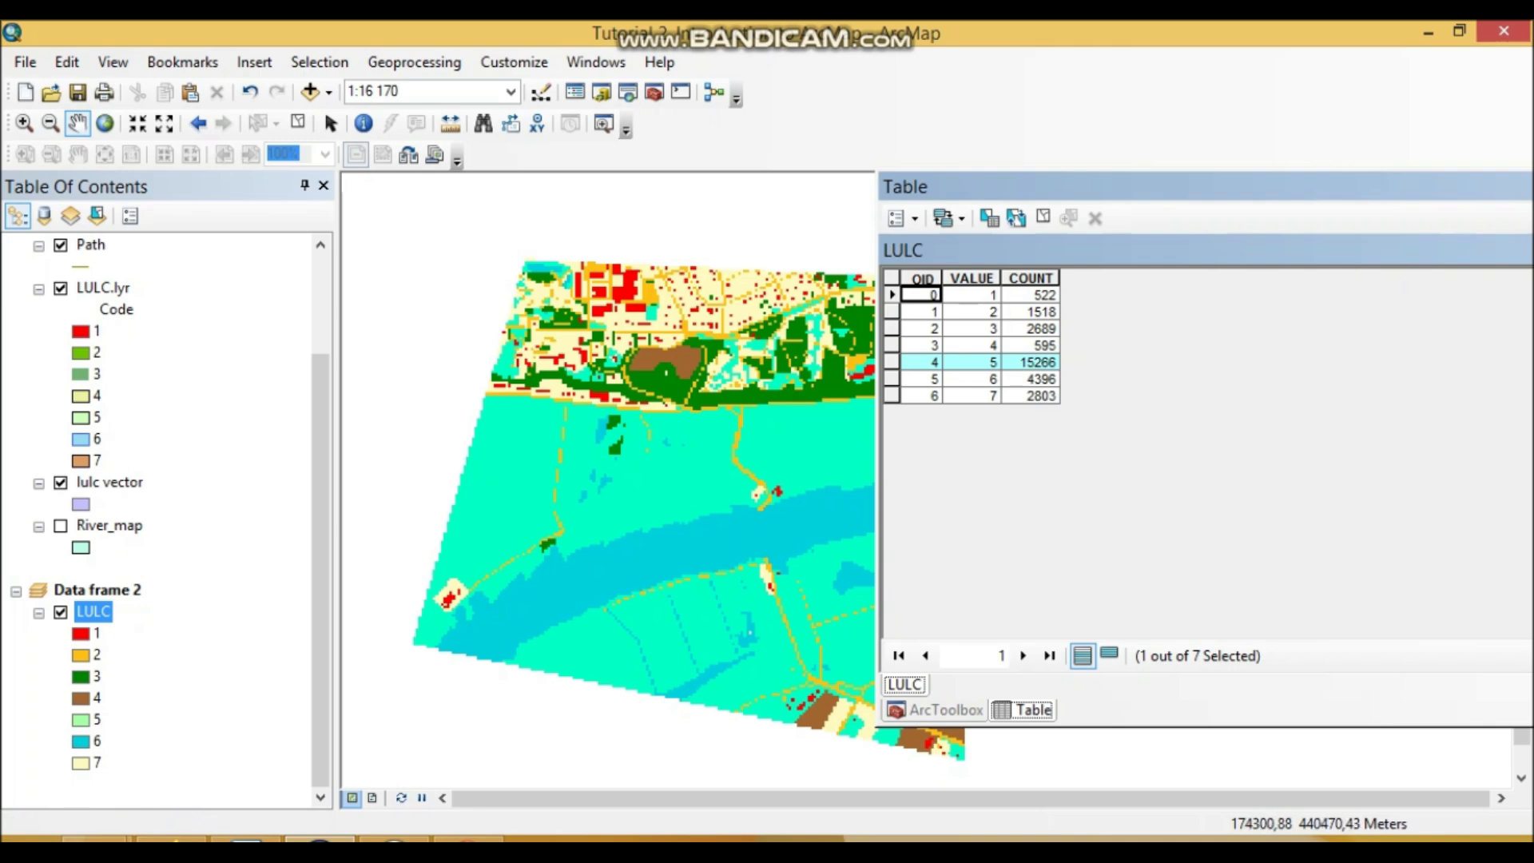
Switch back to the Word document at the empty answer line below question c.
key(alt+Tab)
scroll(770, 511, down, 1)
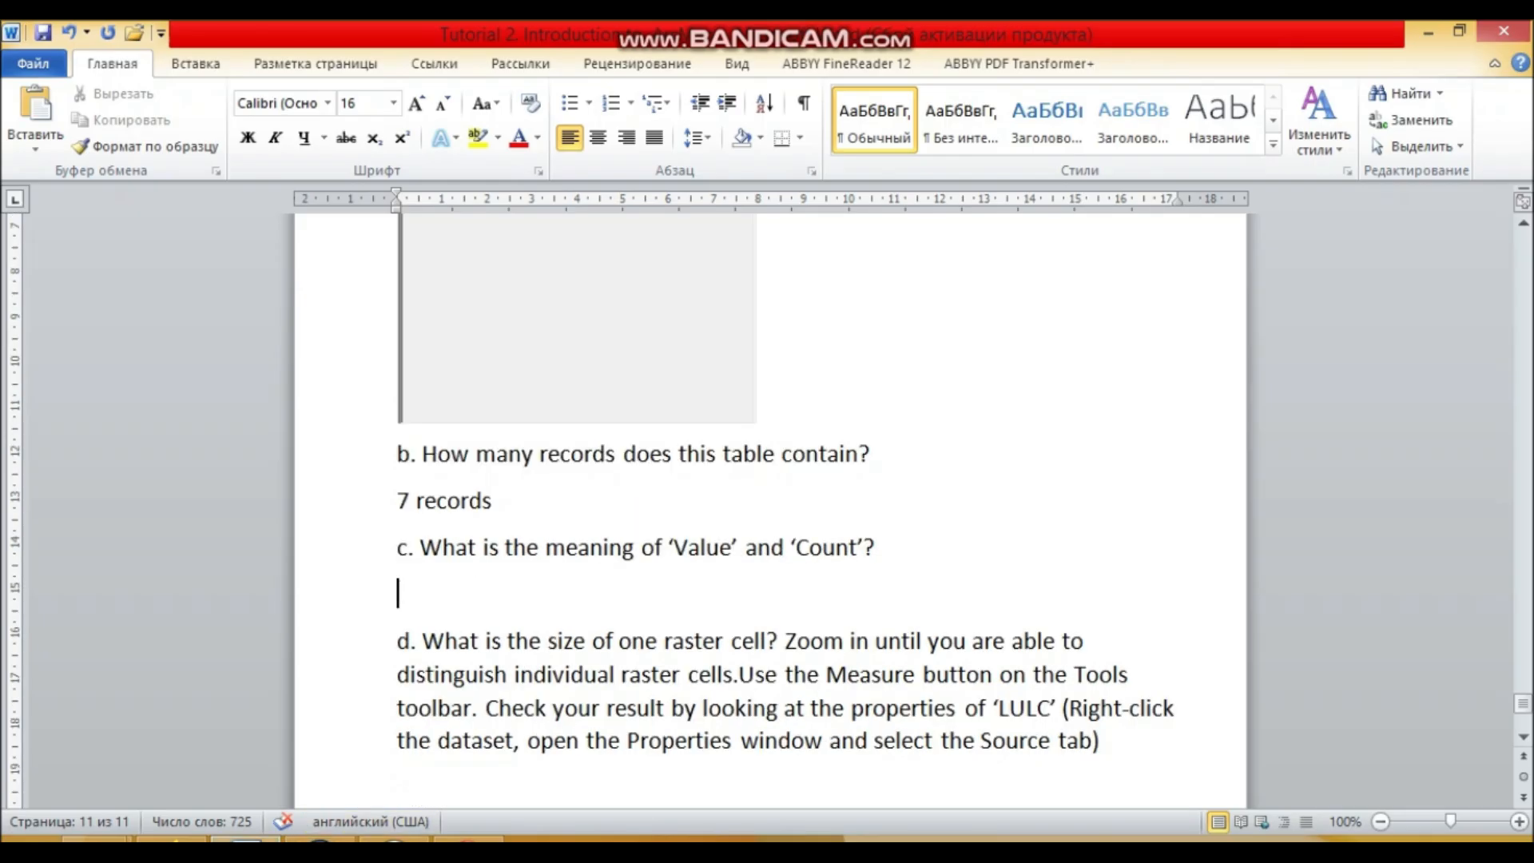
drag(406, 599, 478, 675)
text(alueish individual raster cells.Use the Measure button on the Tools)
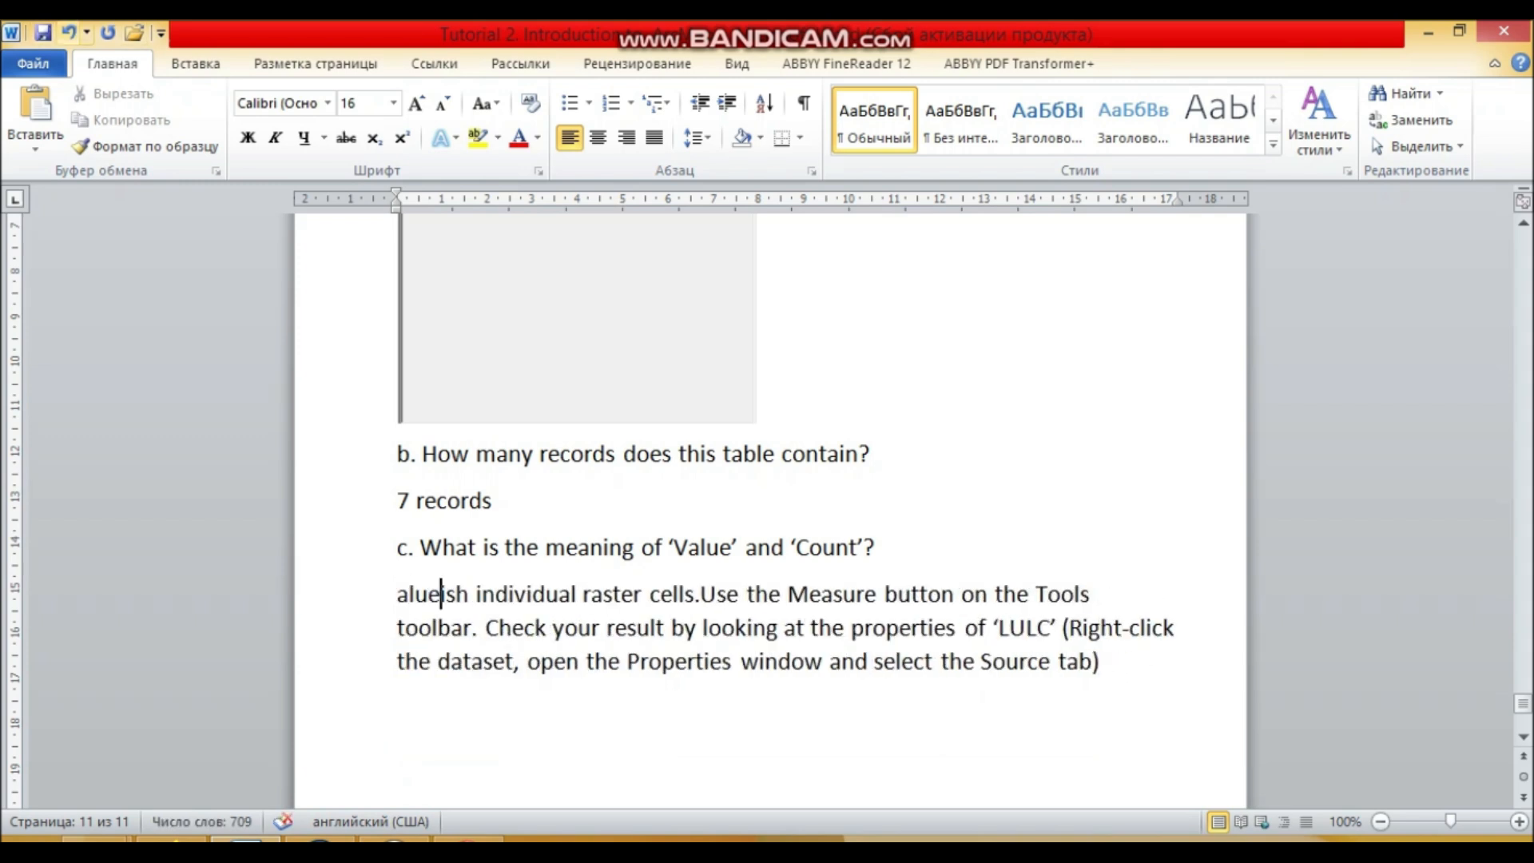
key(ctrl+z)
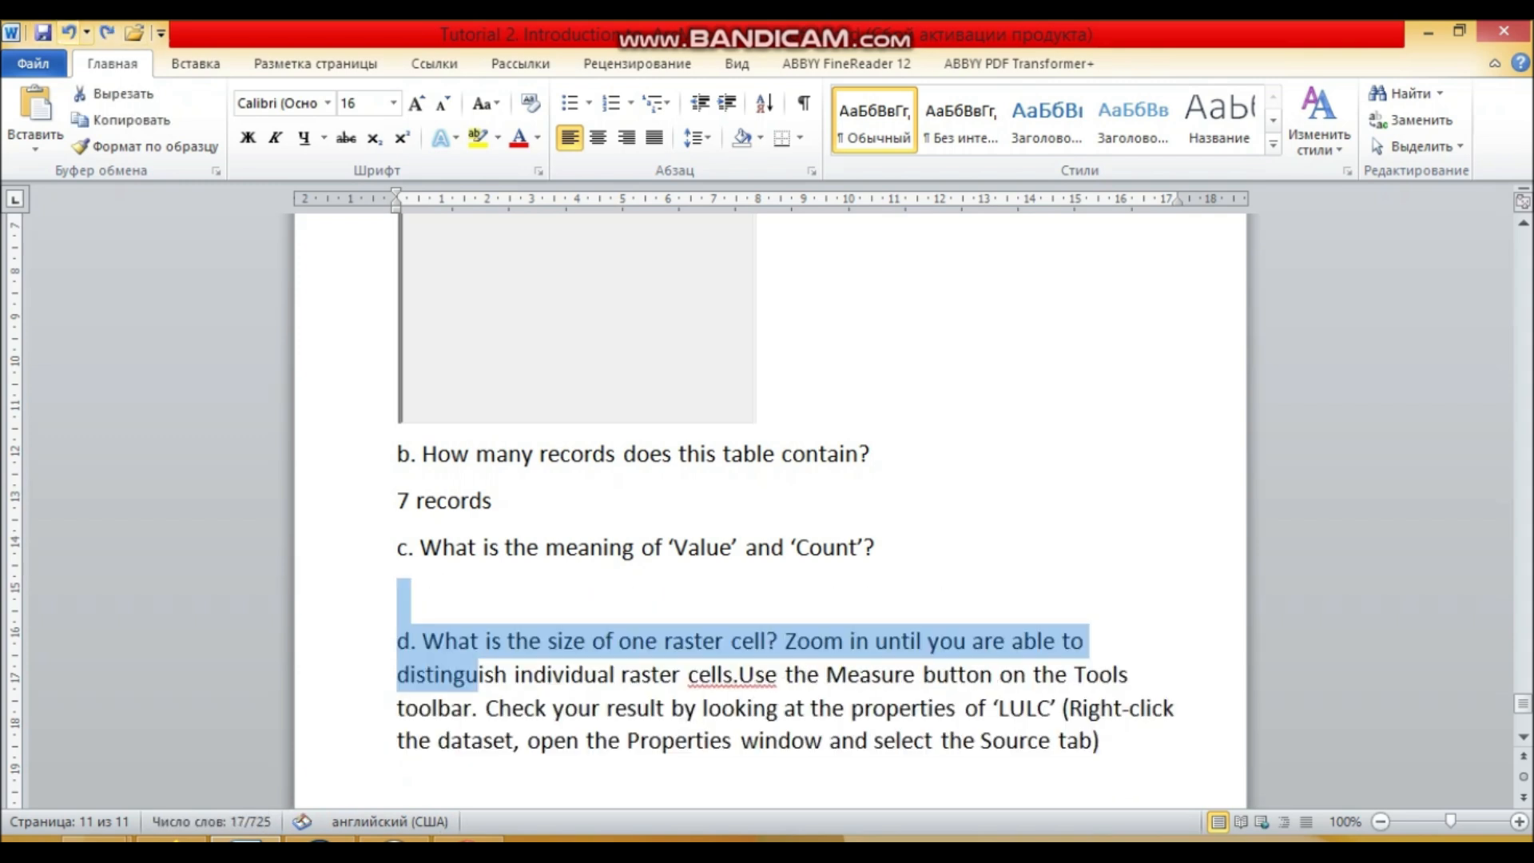
Write "Value is class number" on the empty line below question c.
click(400, 593)
text(V)
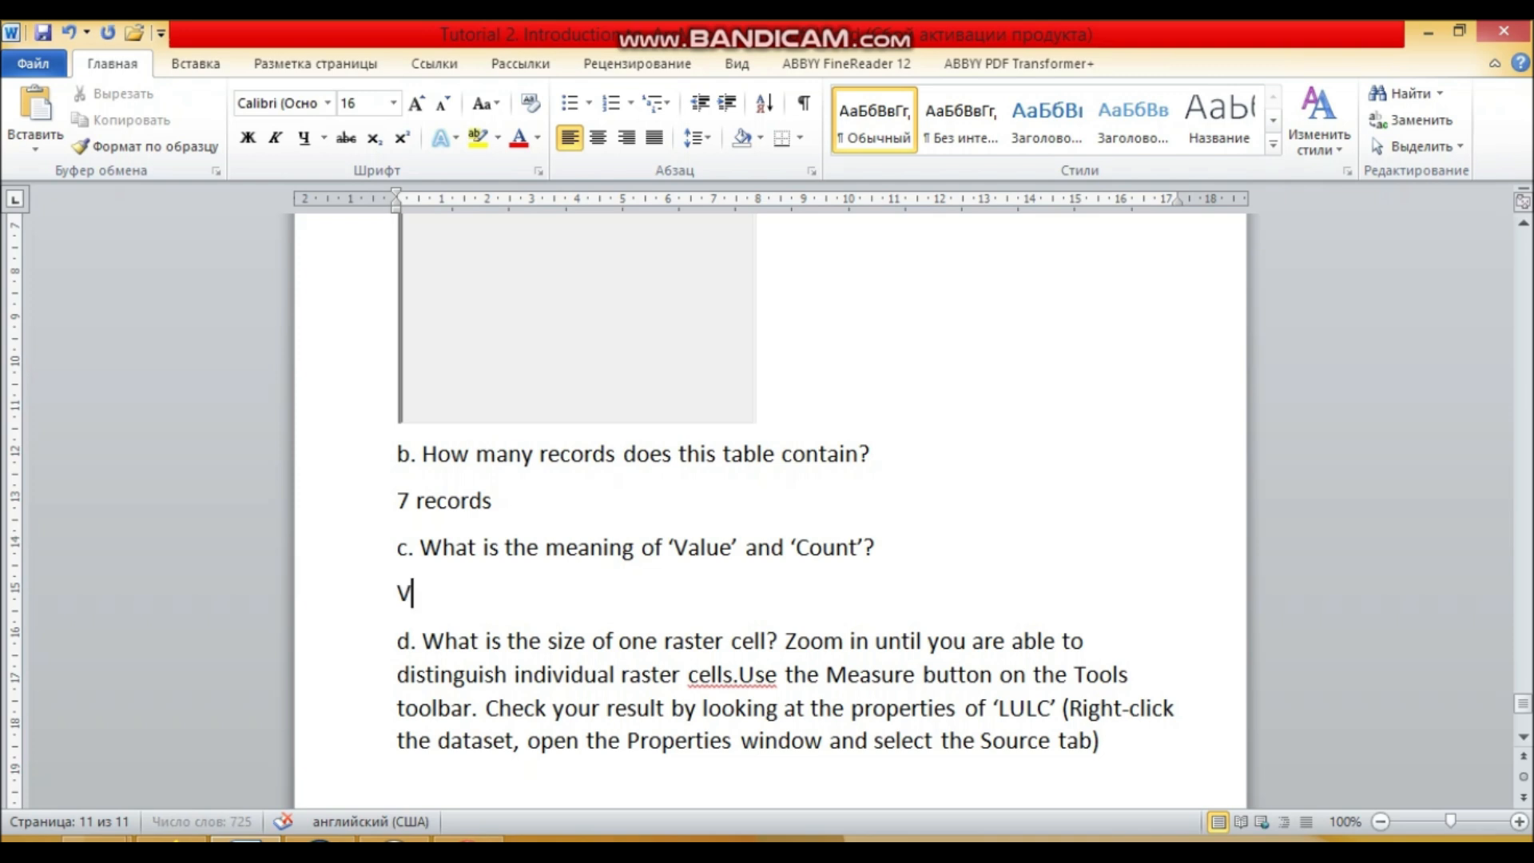
text(alue is class number)
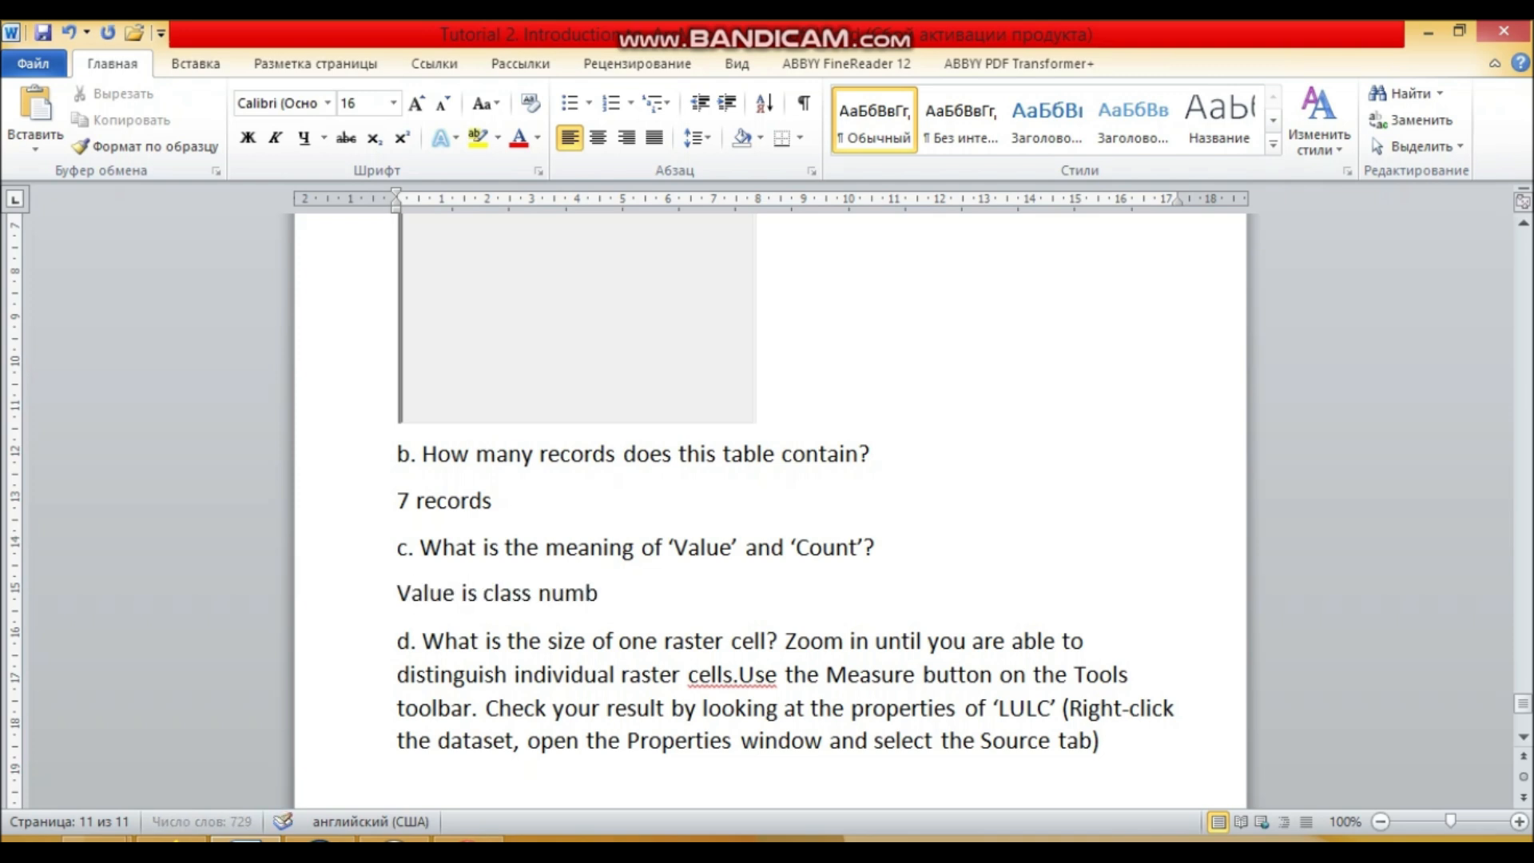
Add a second answer line to question c reading "Count is the number of pixels which belongs to this class".
key(Return)
text(Count)
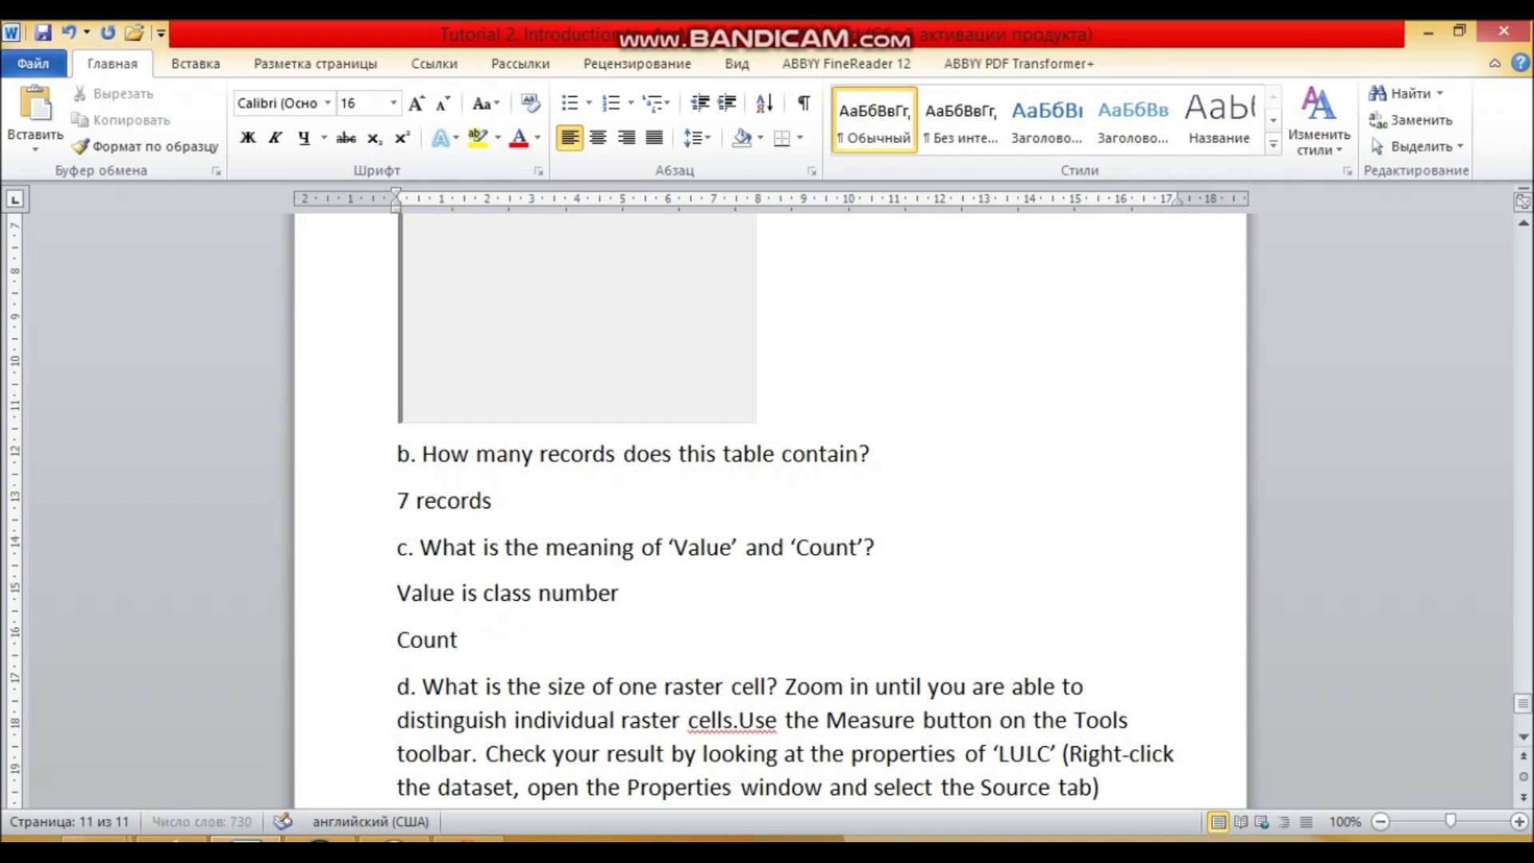
text( is the numbe)
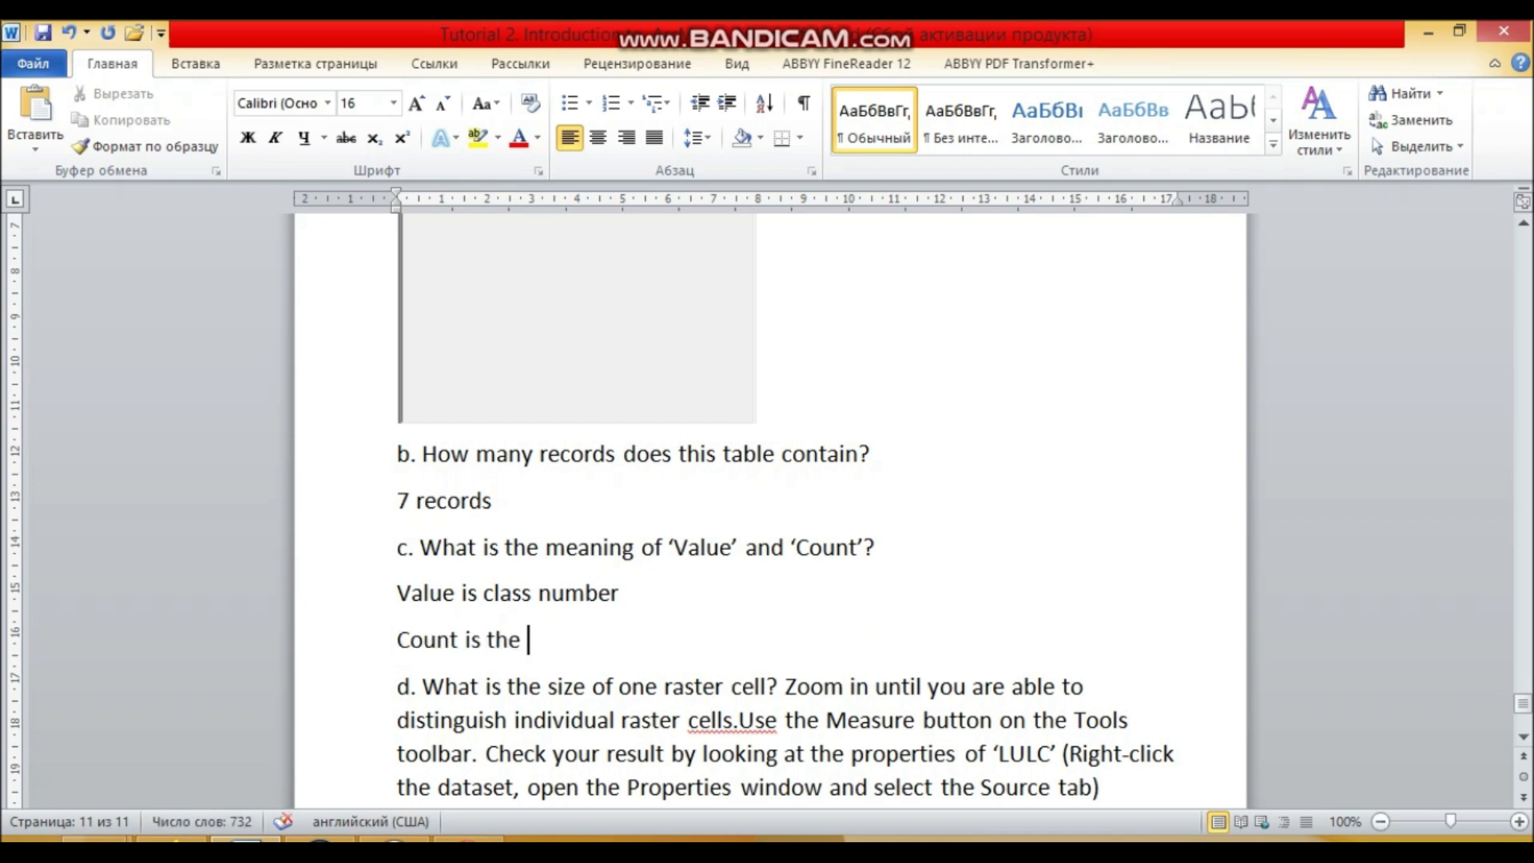
text(f p)
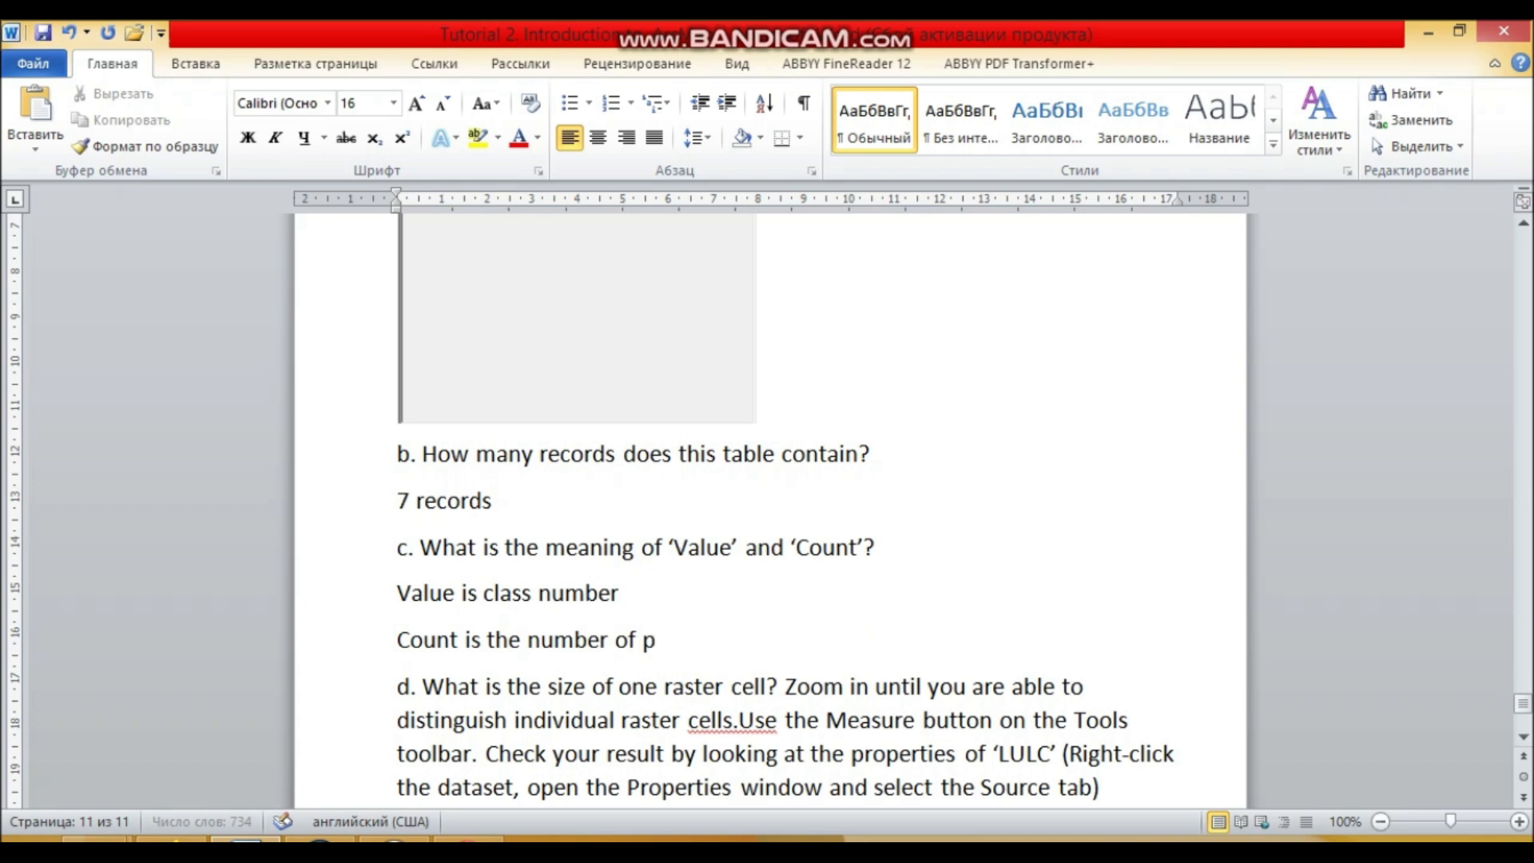
text(ixels which n)
key(BackSpace)
text(b)
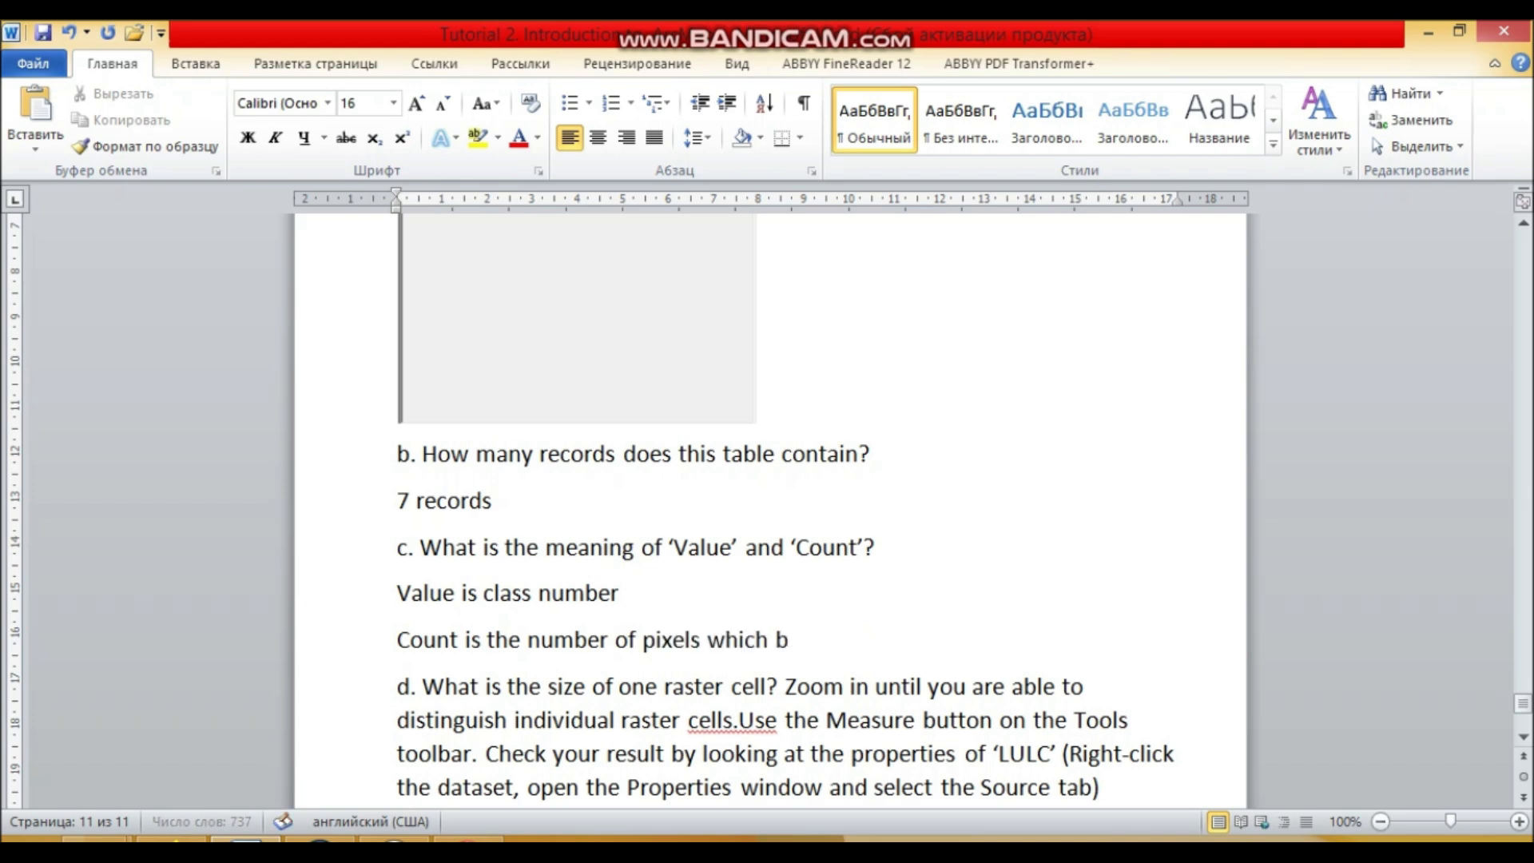
text(elon)
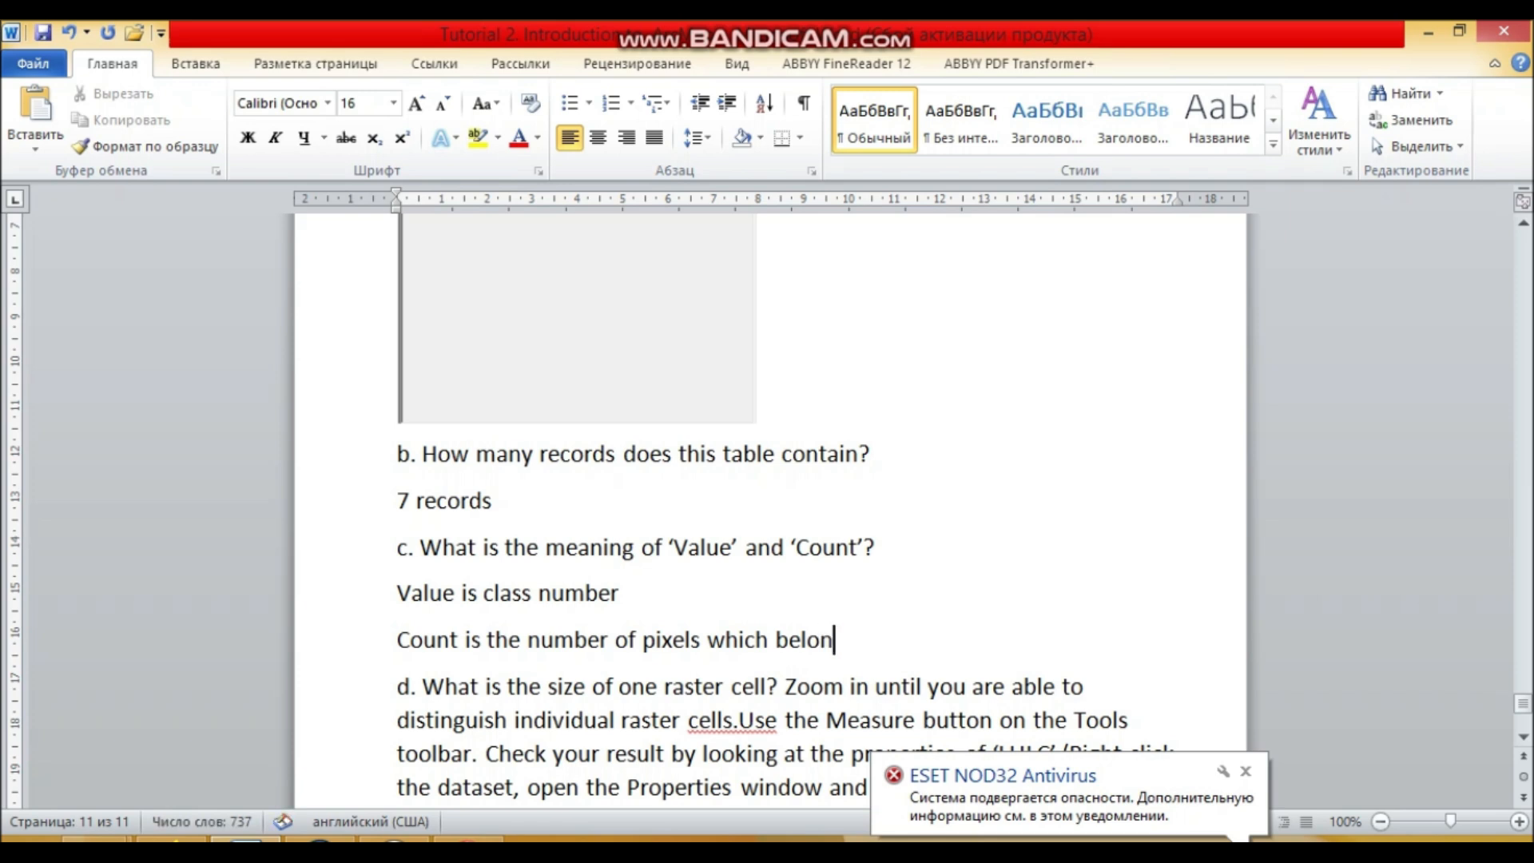
text(gs to this class)
Insert the missing space between "cells." and "Use" in the text of question d.
scroll(770, 511, down, 3)
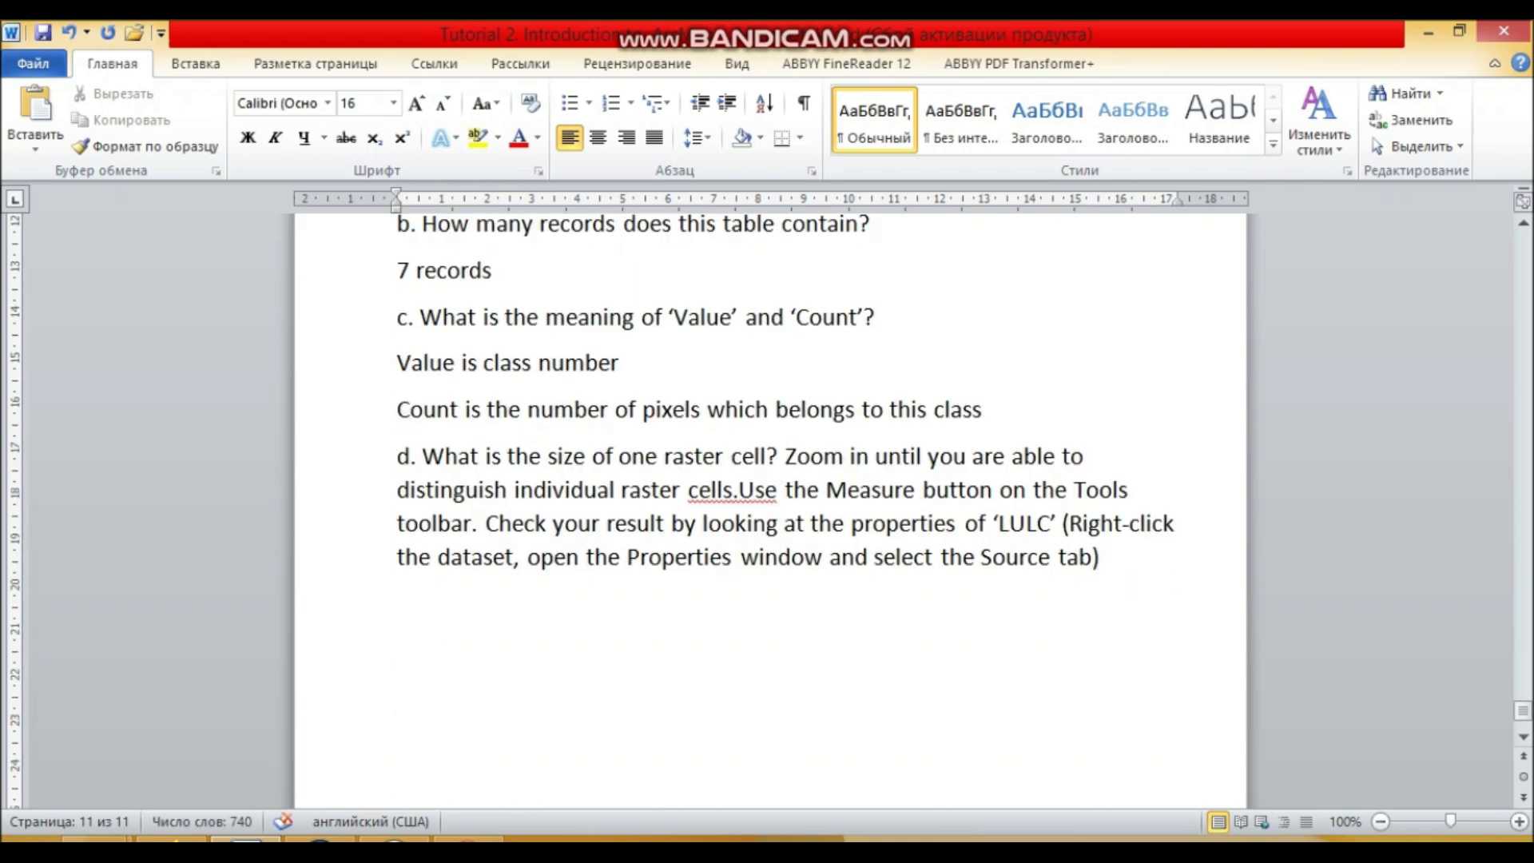
click(406, 556)
double_click(398, 604)
scroll(770, 511, down, 3)
scroll(771, 511, up, 2)
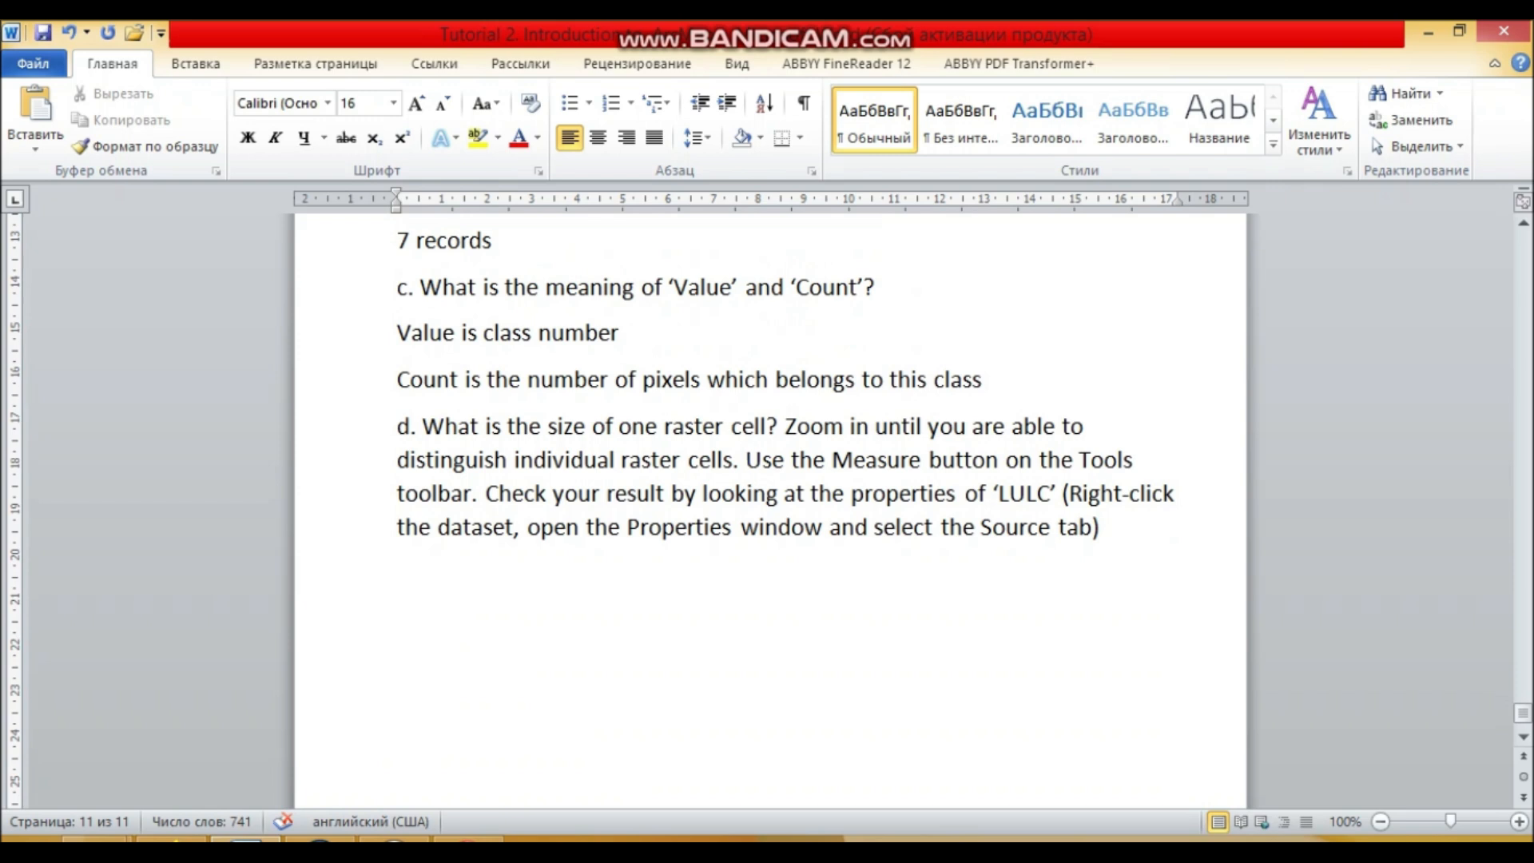
Switch to ArcMap, close the LULC attribute table and clear the selected features.
click(398, 573)
click(319, 839)
drag(1119, 186, 366, 210)
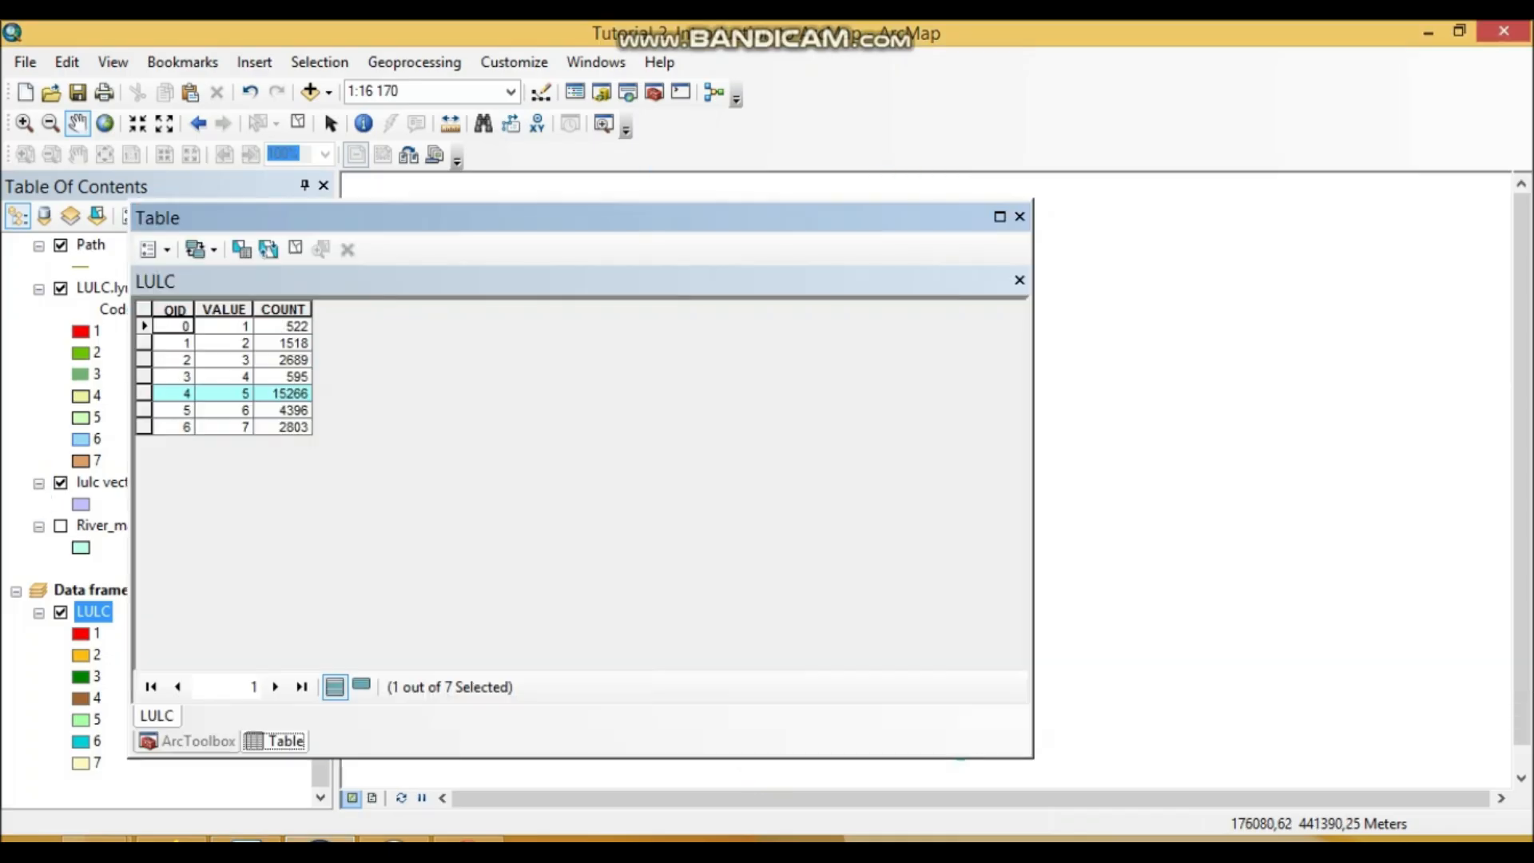
click(1021, 218)
scroll(556, 546, down, 1)
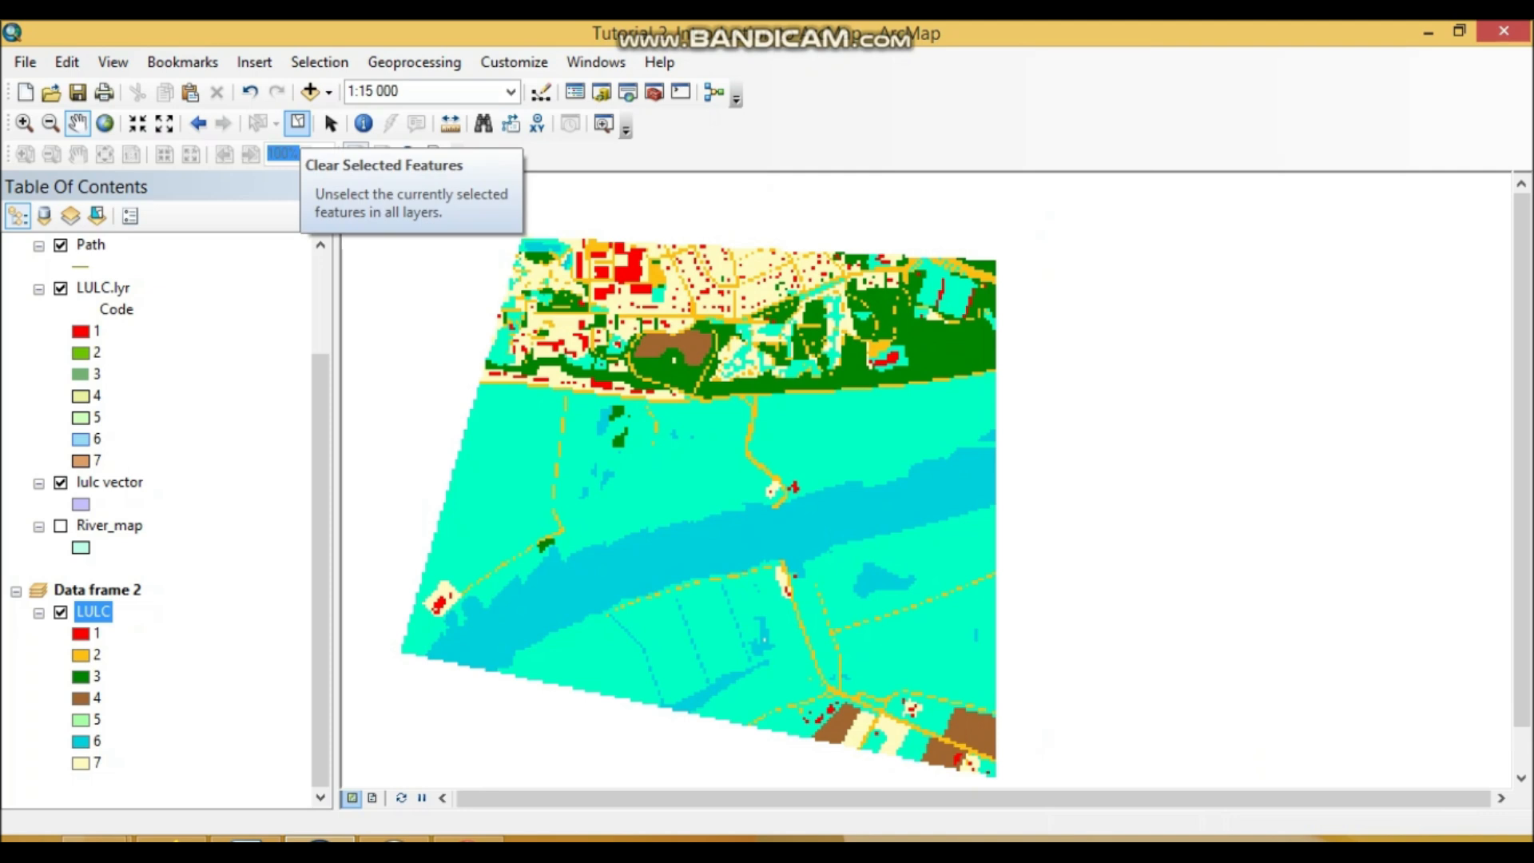
click(297, 122)
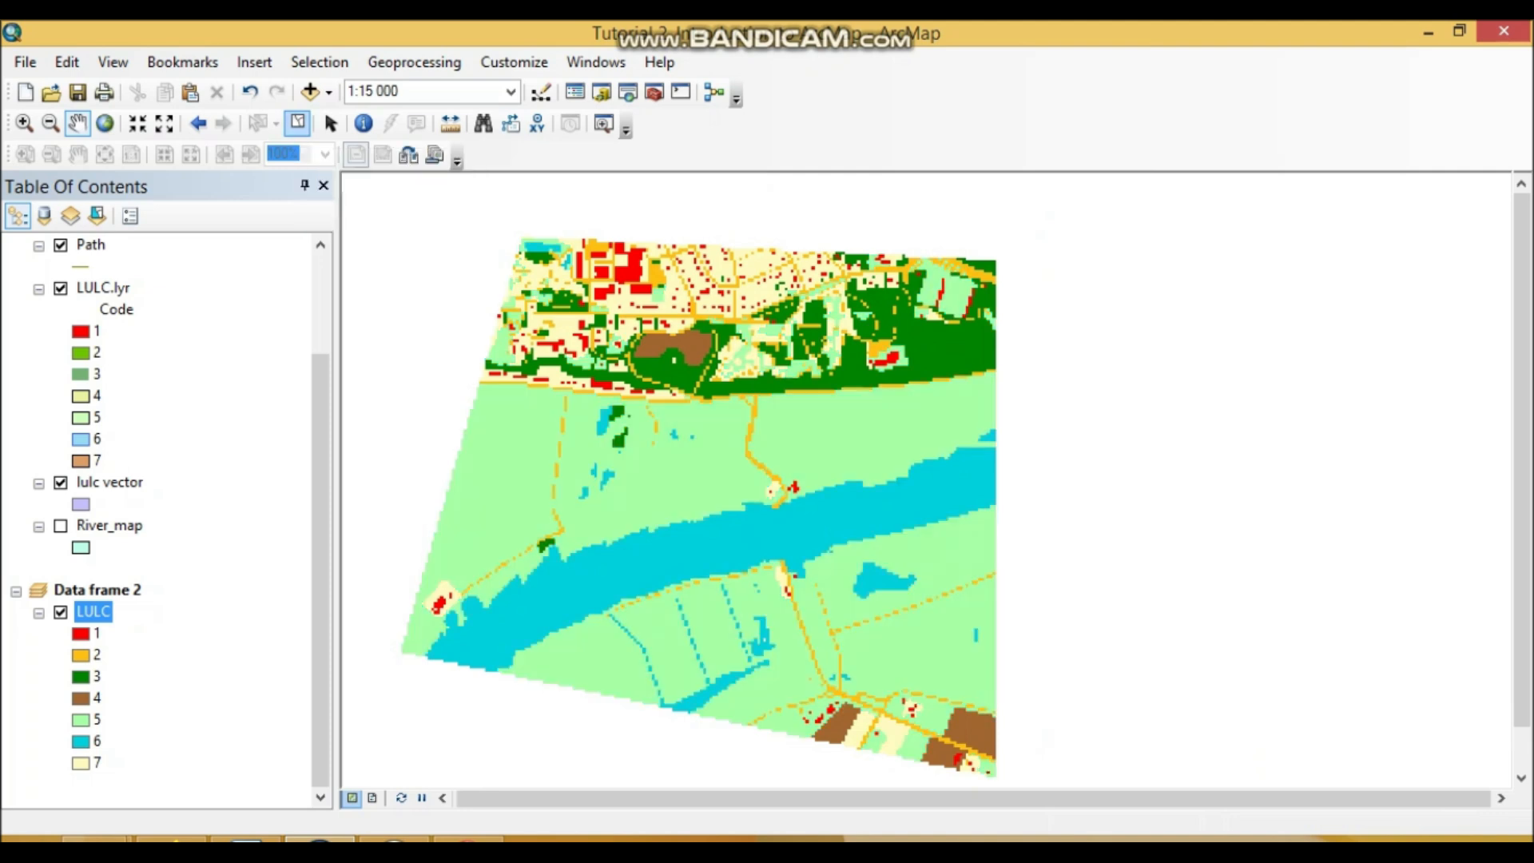
Zoom in on the river's upper bank in the LULC raster until individual raster cells can be distinguished.
drag(803, 433, 800, 392)
scroll(767, 436, down, 1)
scroll(767, 436, up, 1)
scroll(759, 487, up, 3)
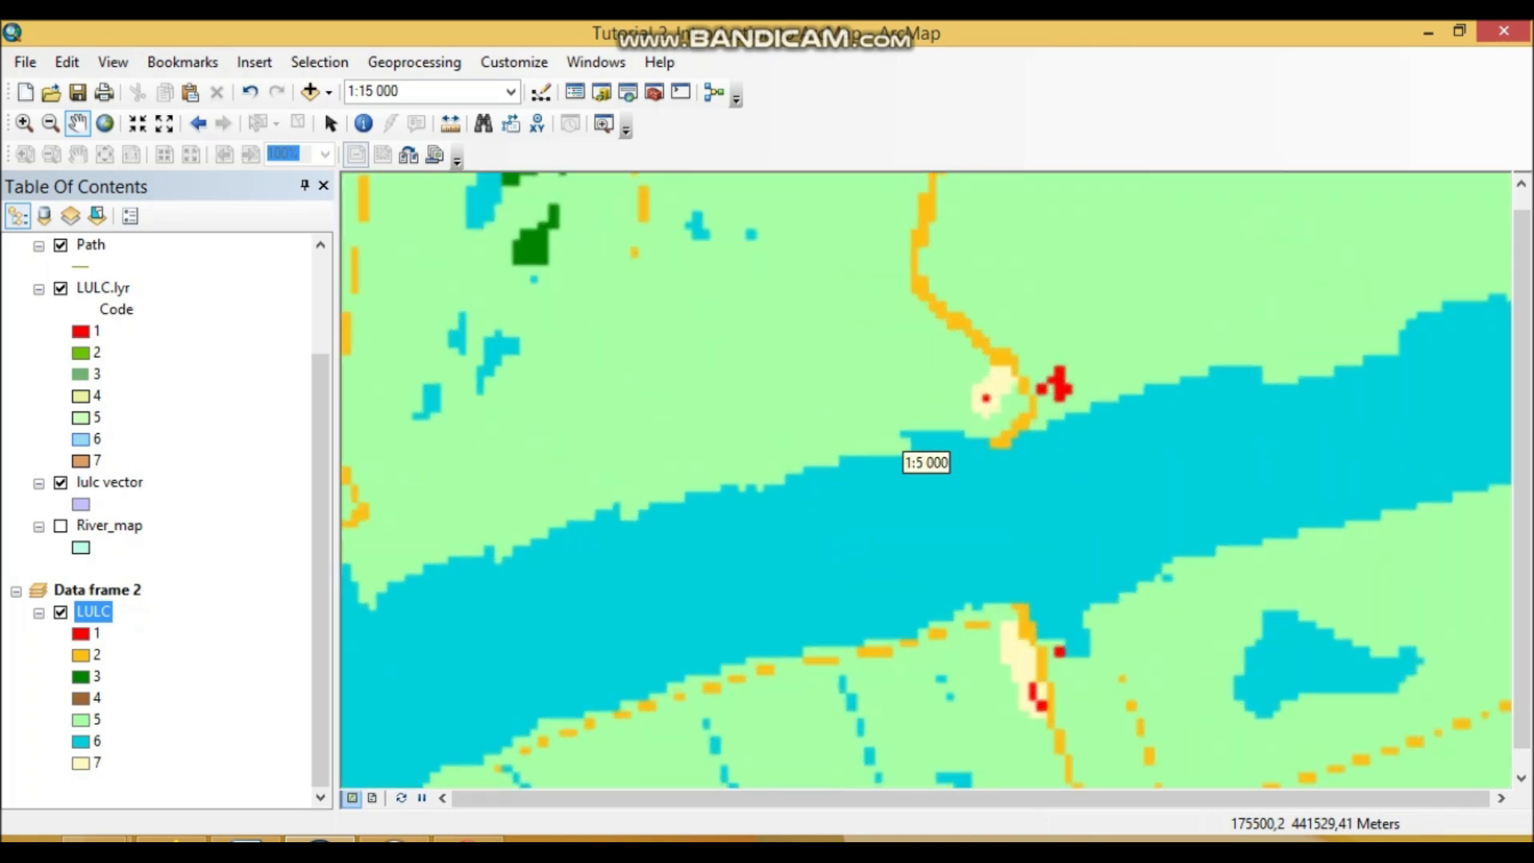
click(24, 123)
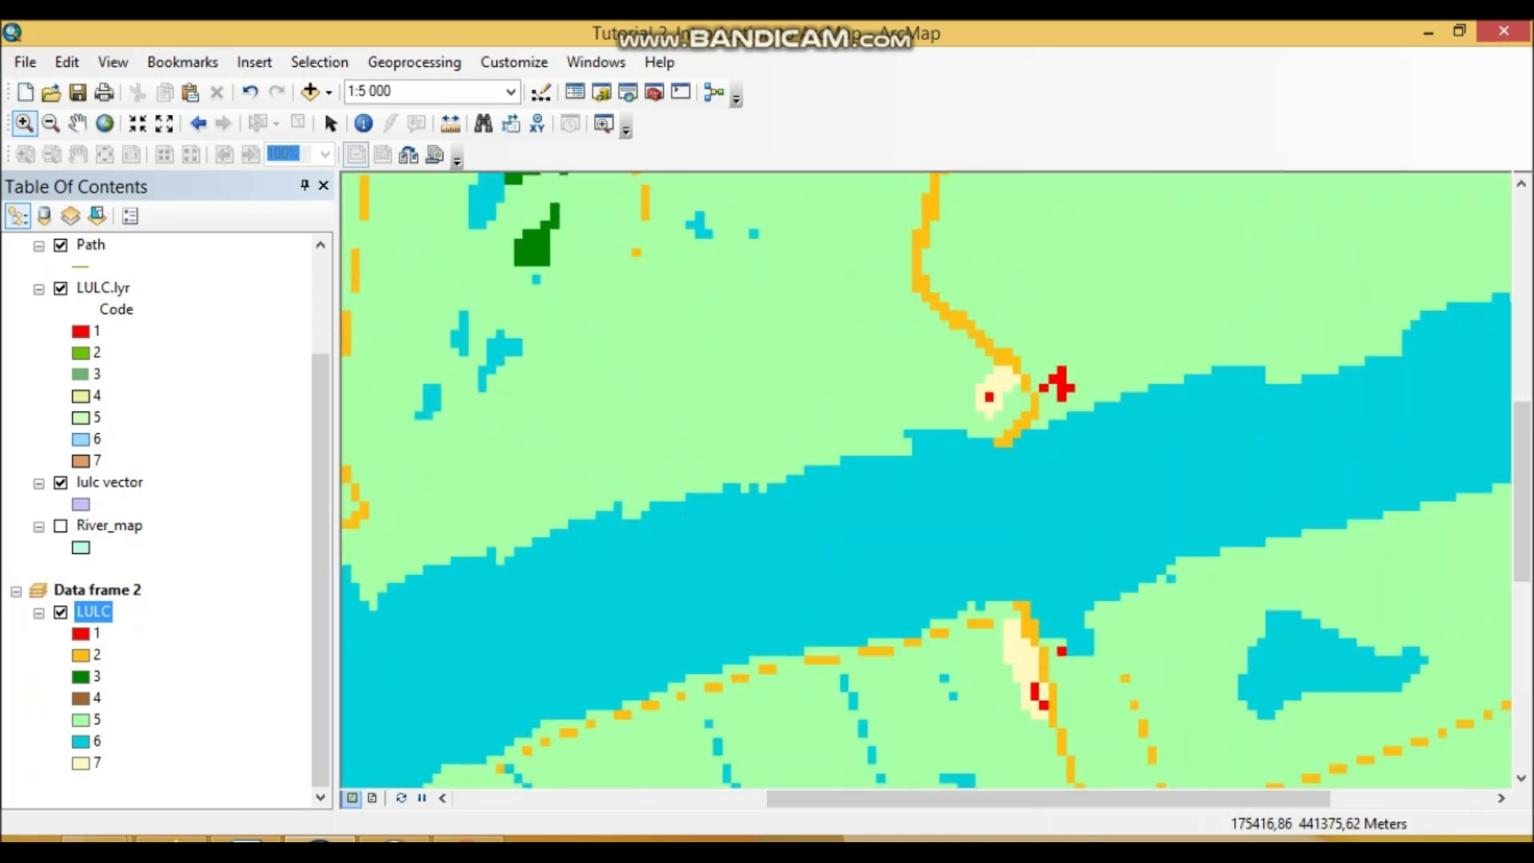
click(866, 488)
scroll(628, 510, up, 3)
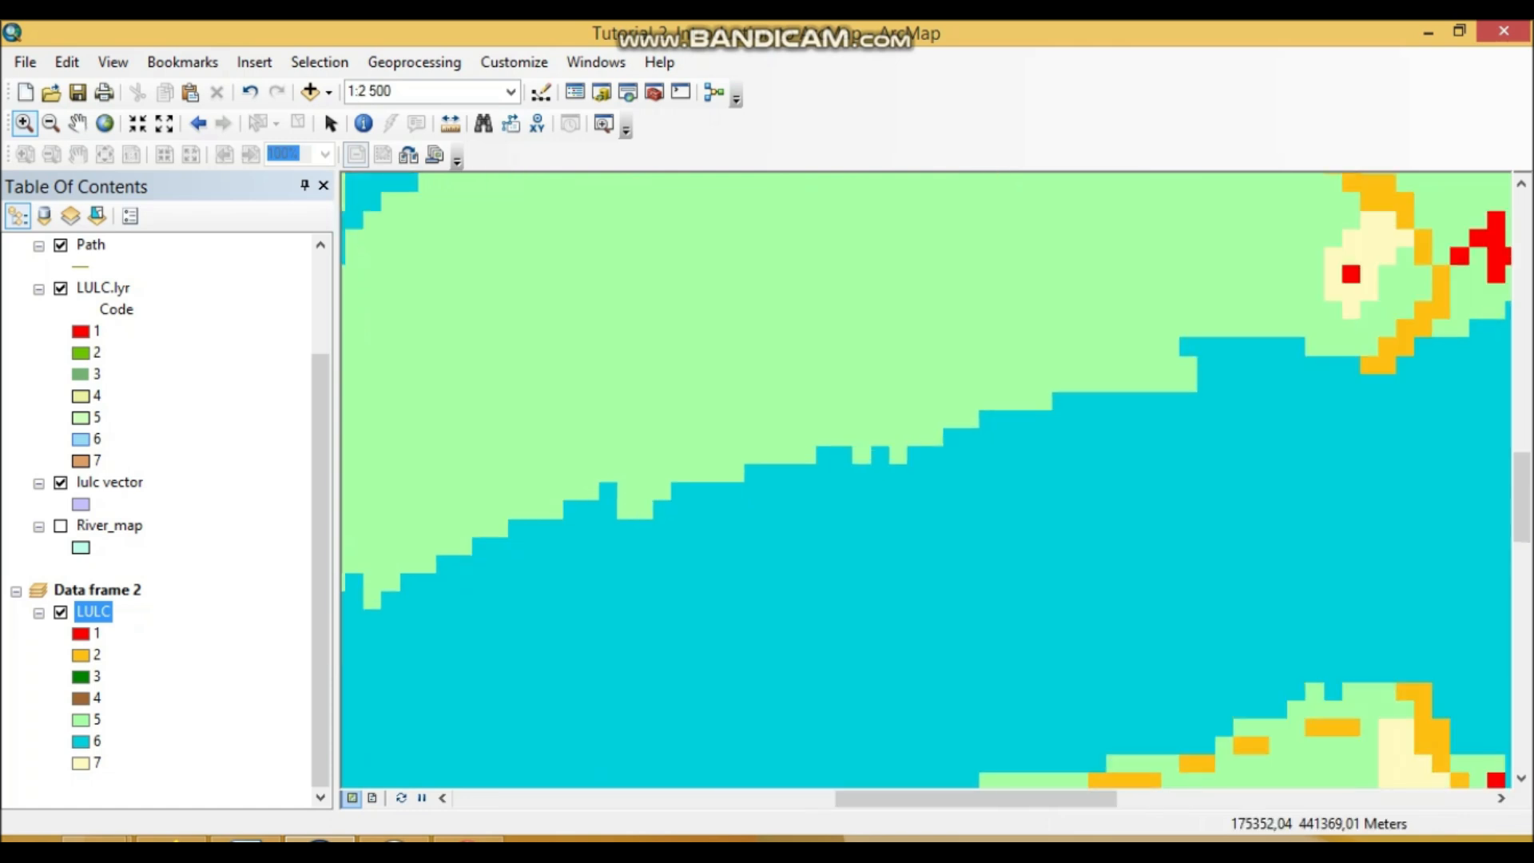
scroll(617, 501, up, 3)
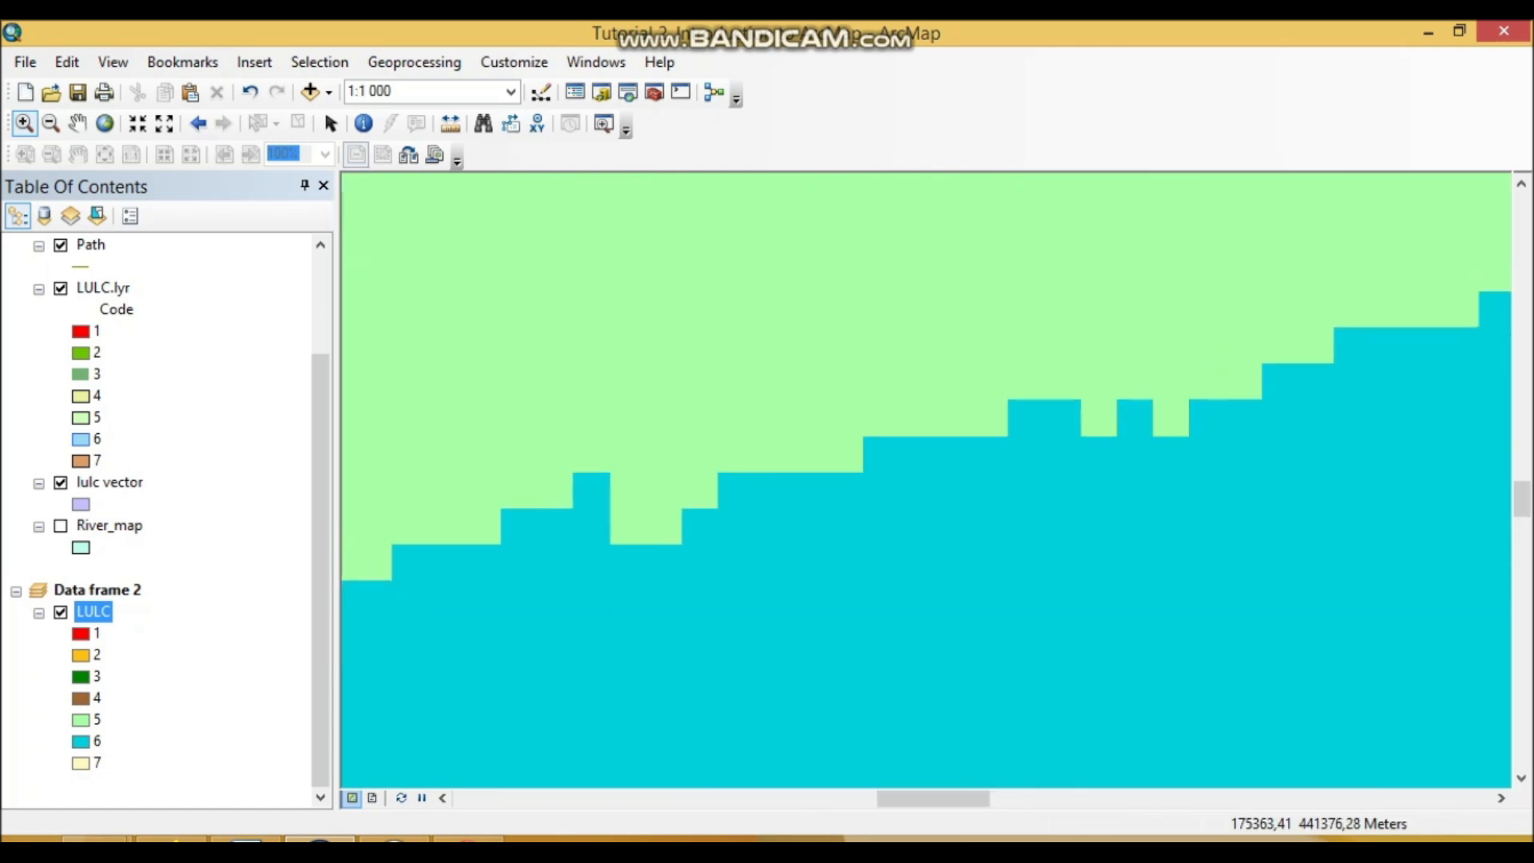
scroll(554, 494, up, 1)
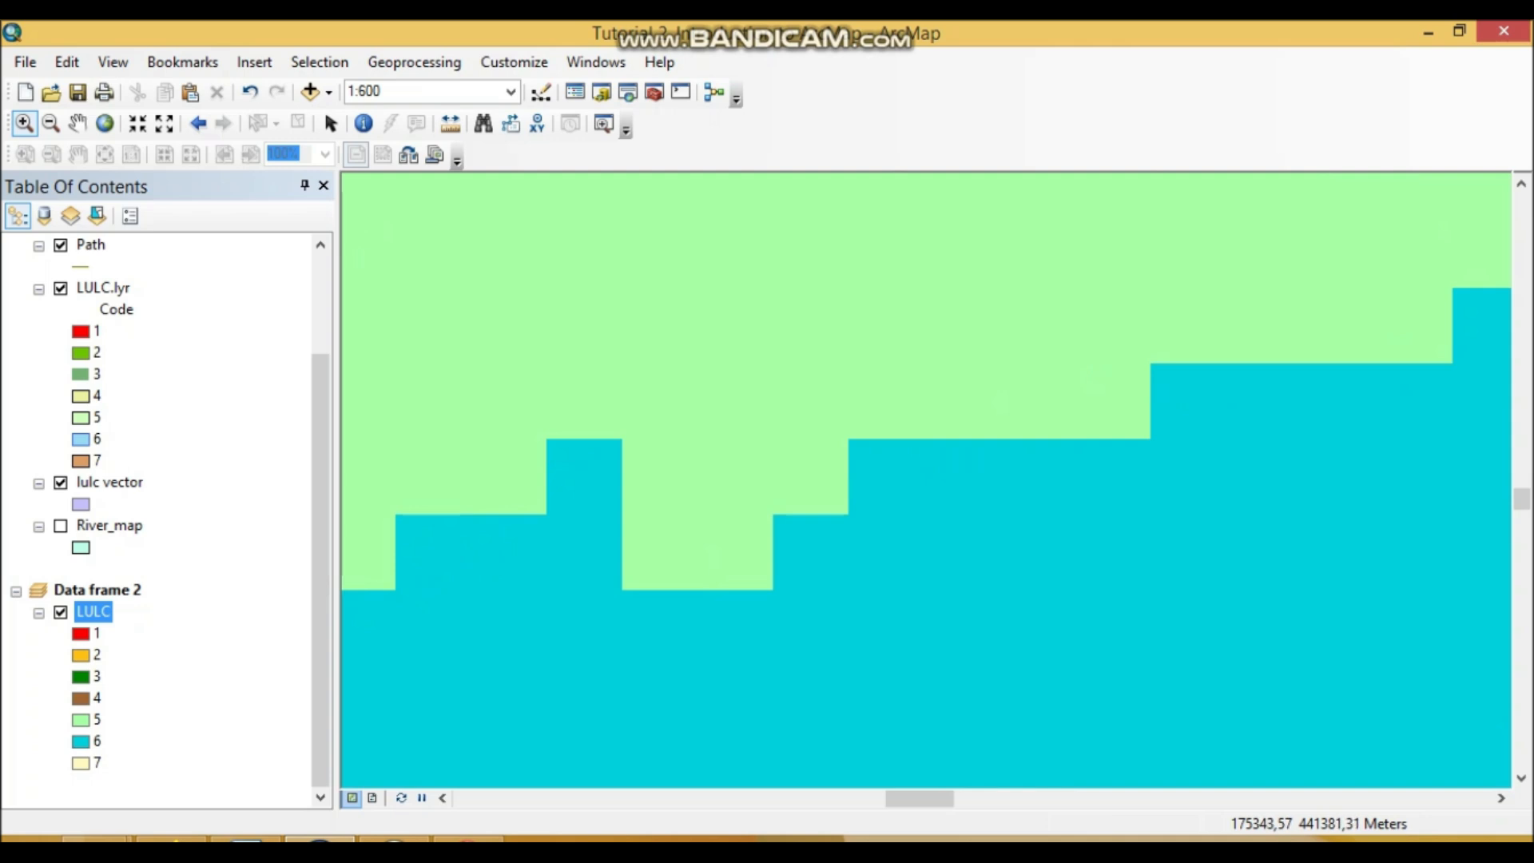
Measure the vertical side of the single blue raster cell projecting from the river's upper bank.
click(330, 123)
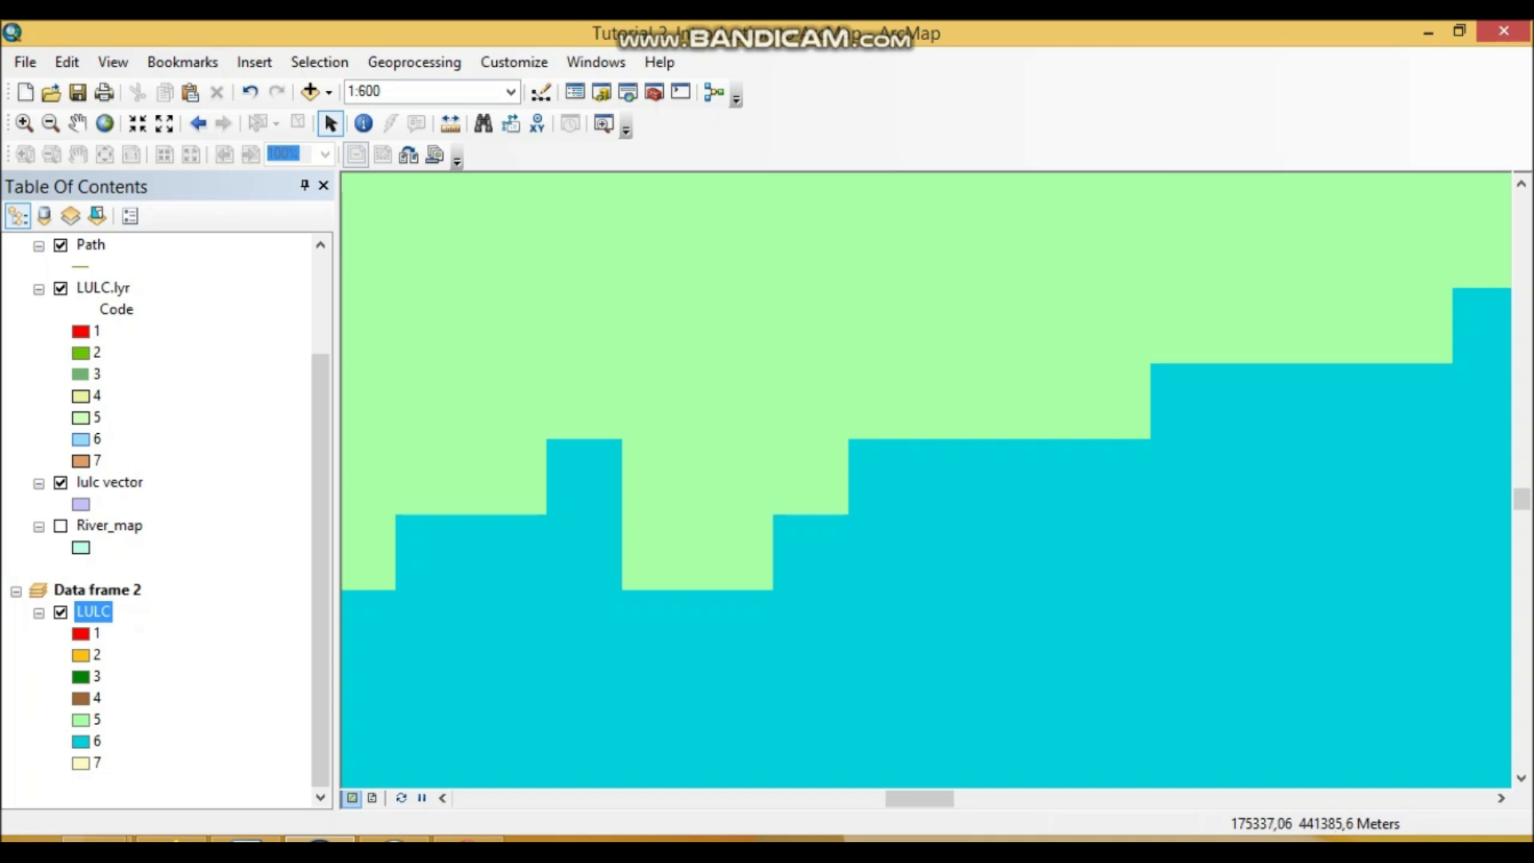
click(450, 123)
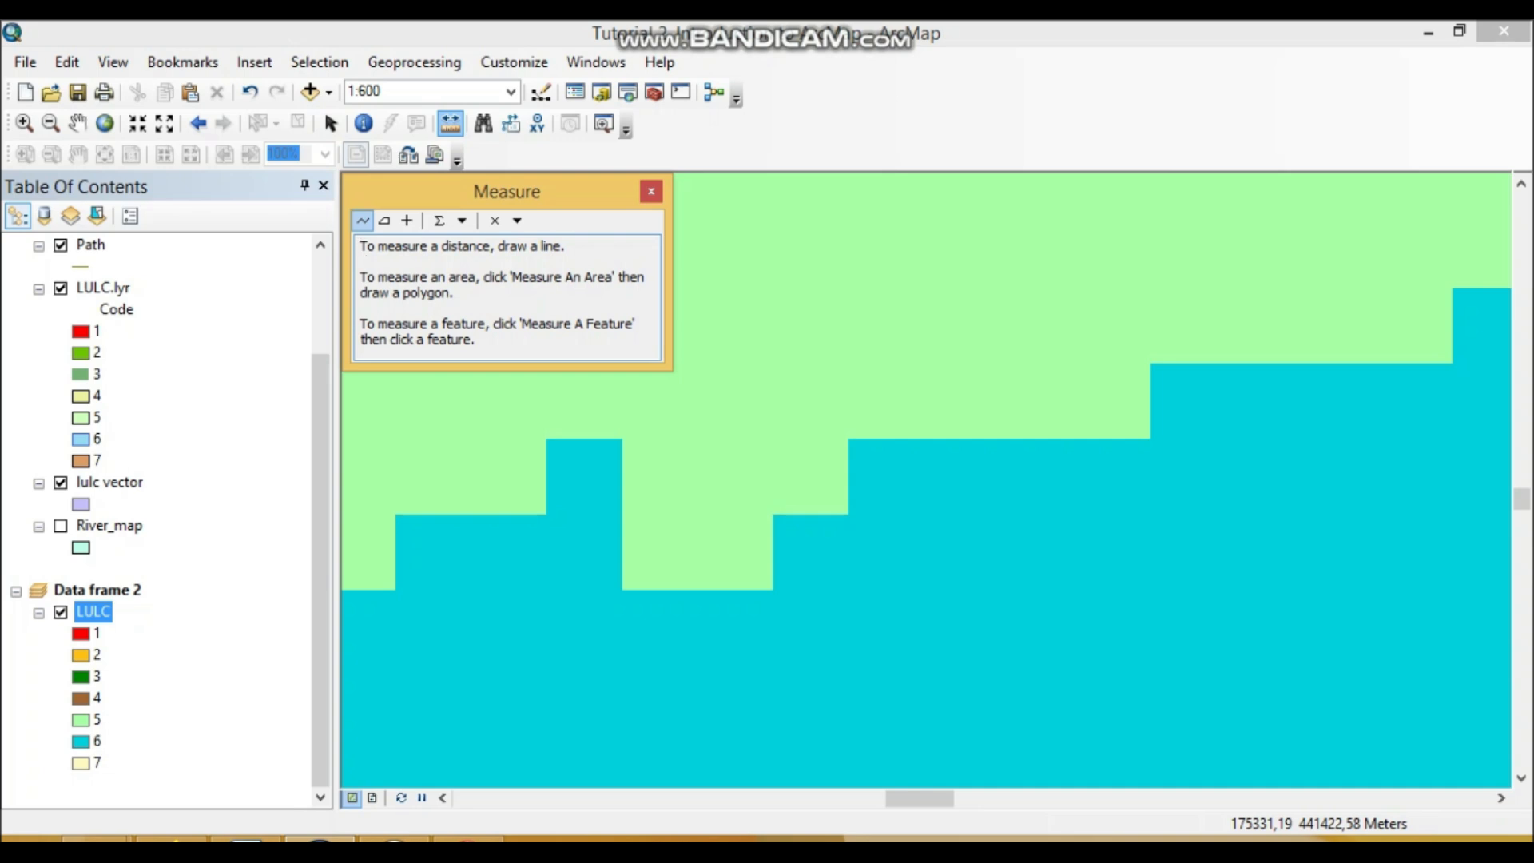
drag(479, 191, 908, 100)
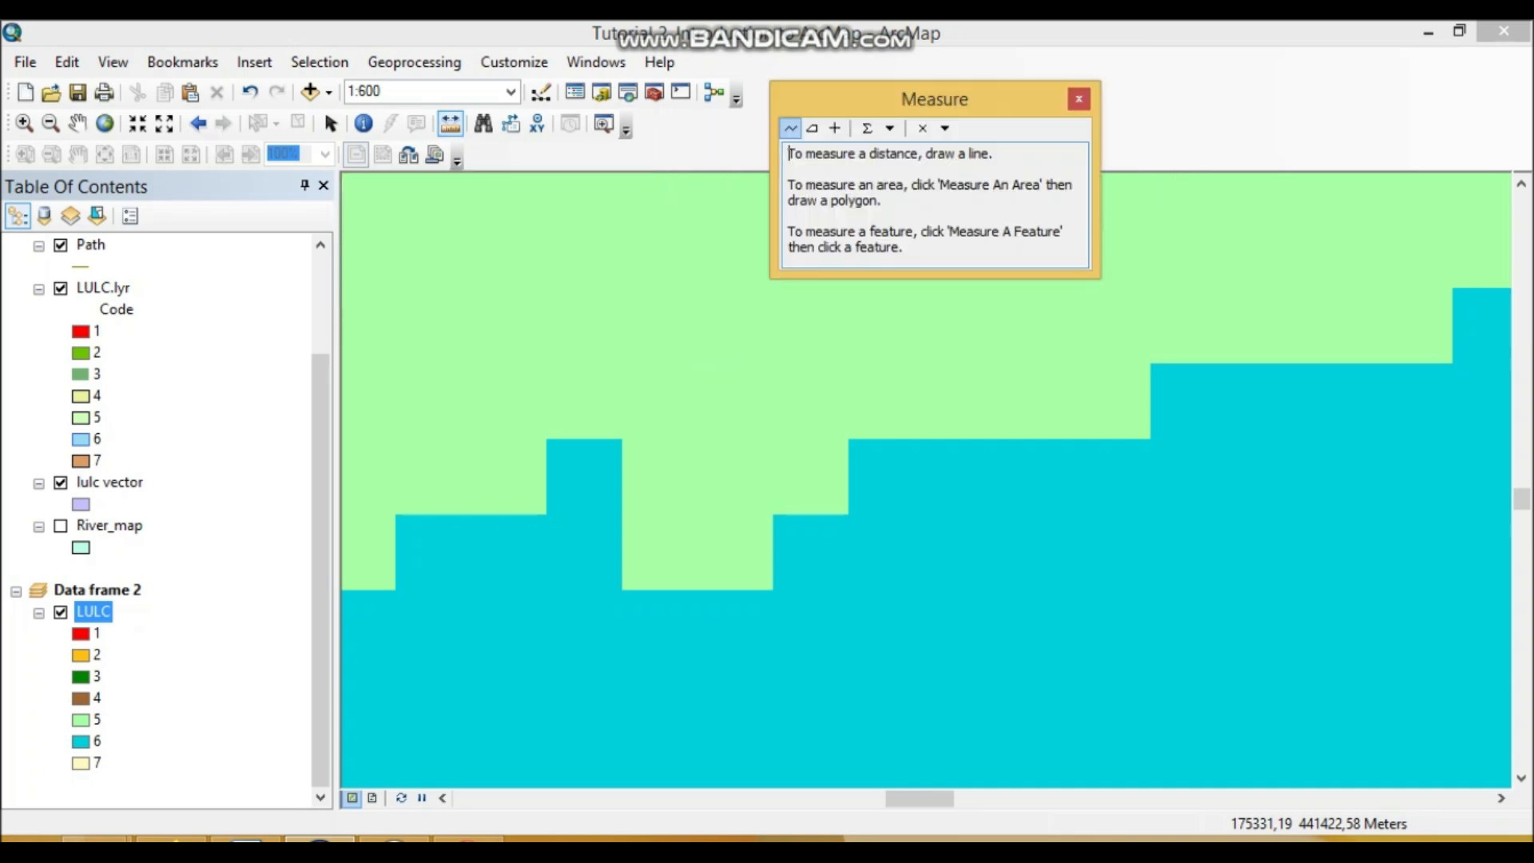
click(1079, 98)
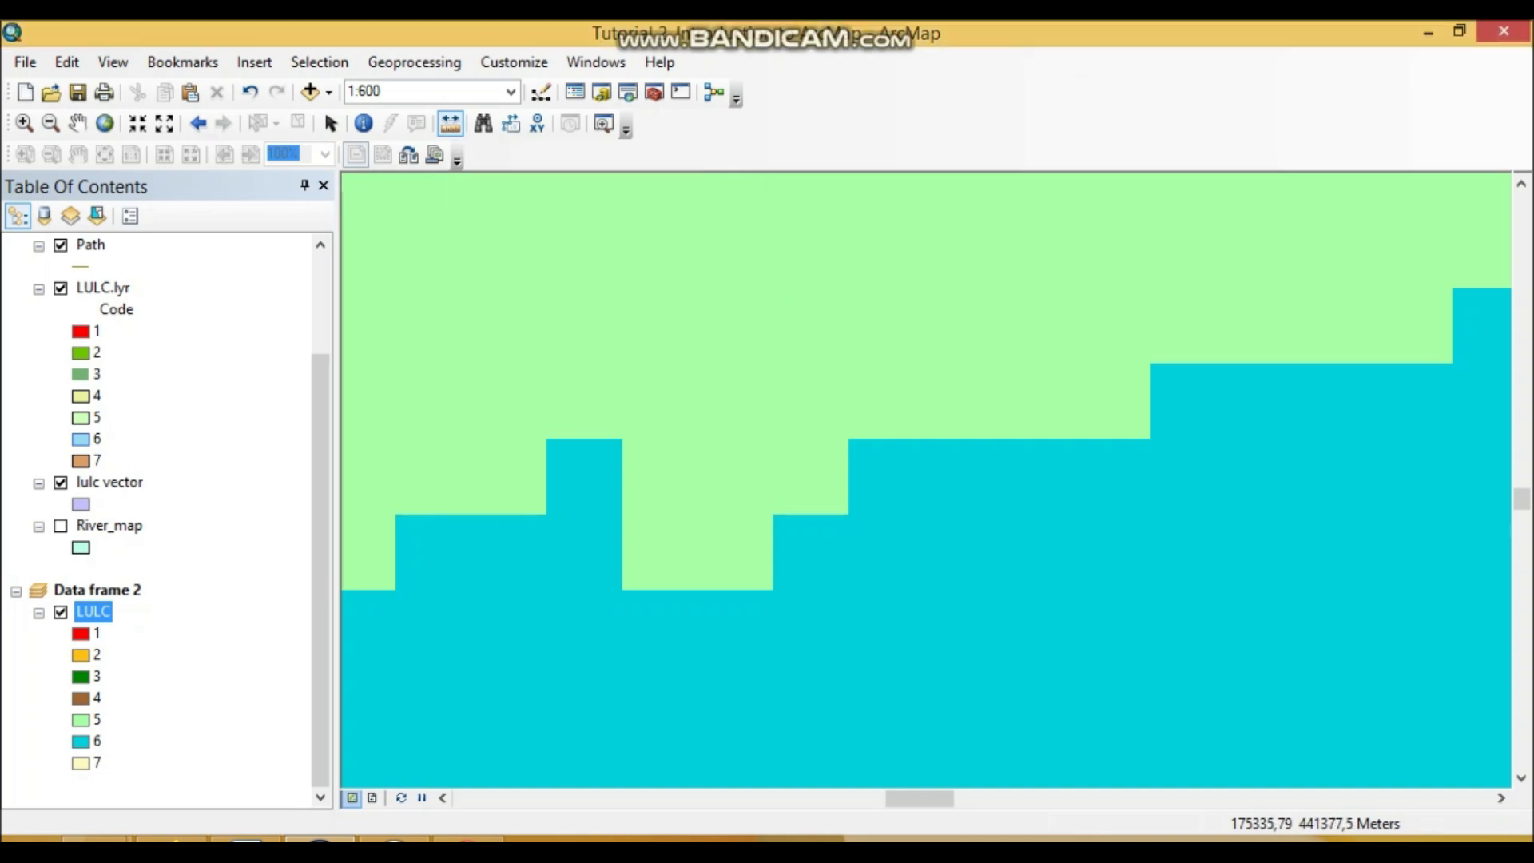
click(450, 123)
click(547, 516)
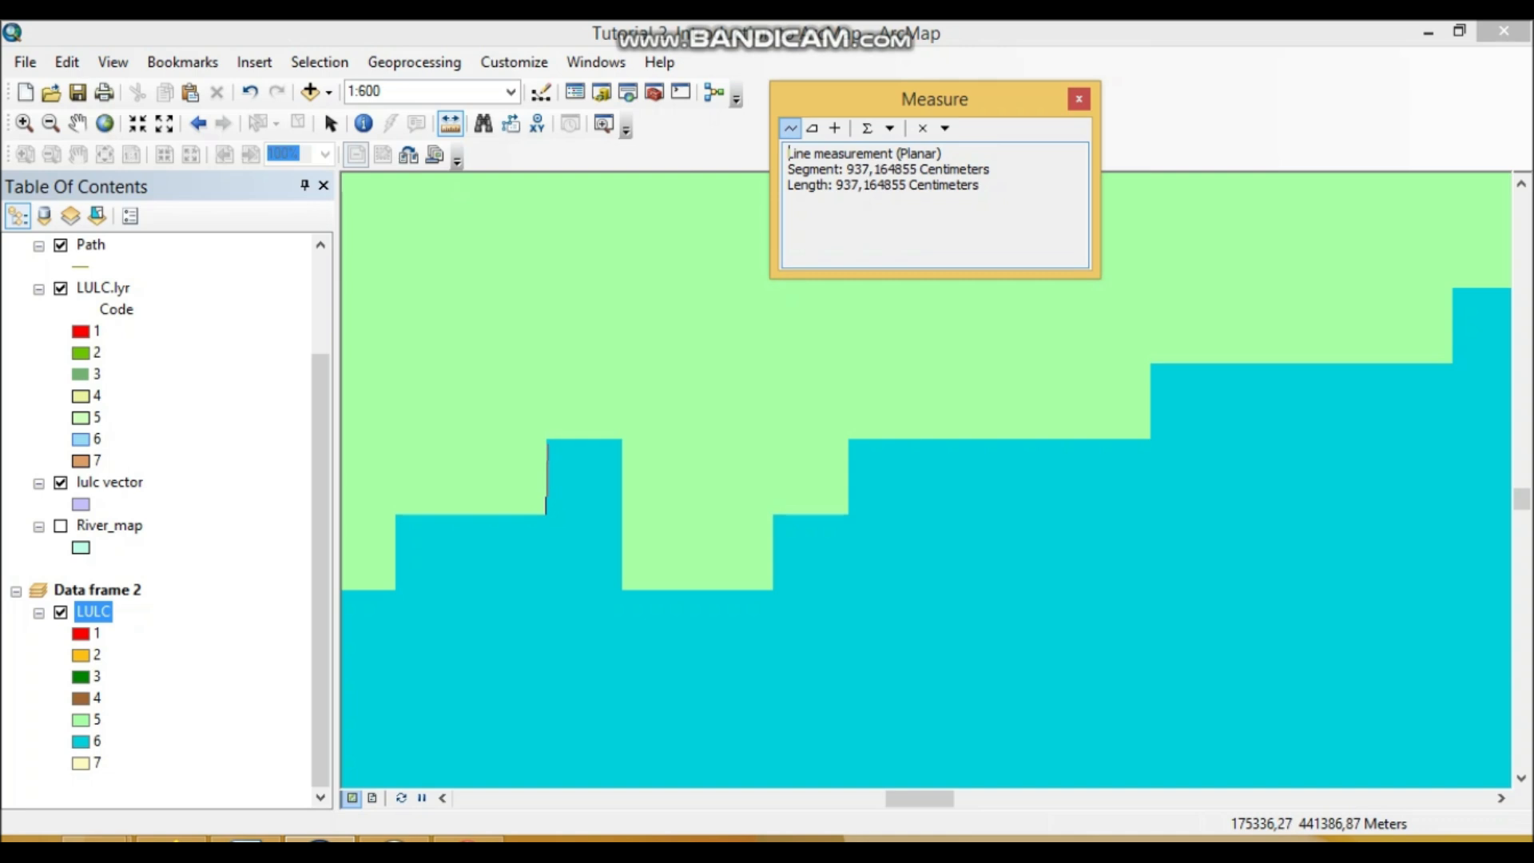
scroll(547, 439, up, 2)
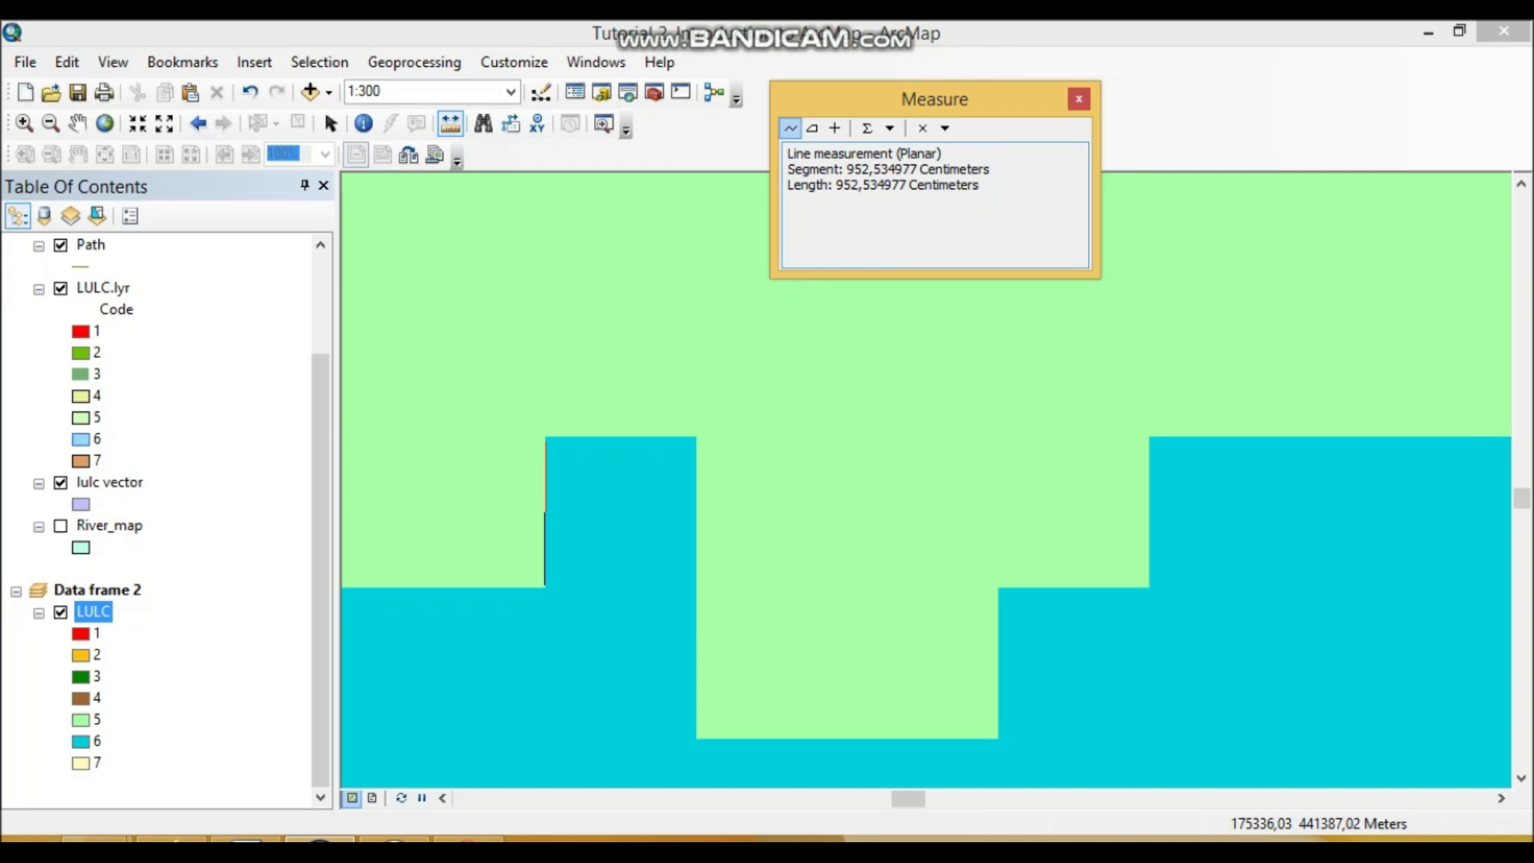
double_click(546, 439)
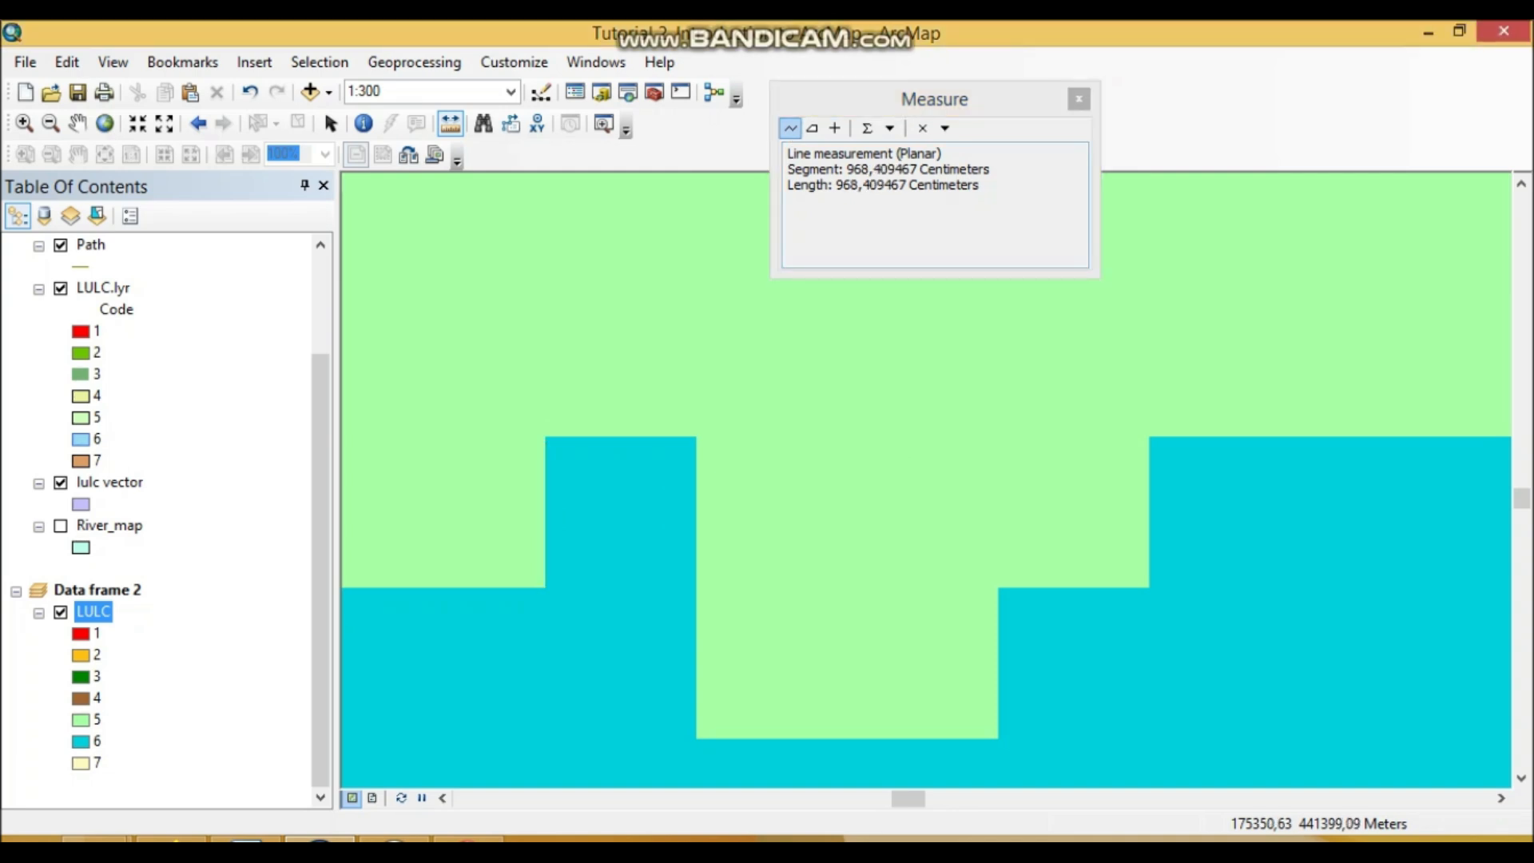
Set the distance units of the Measure tool to Meters.
click(944, 128)
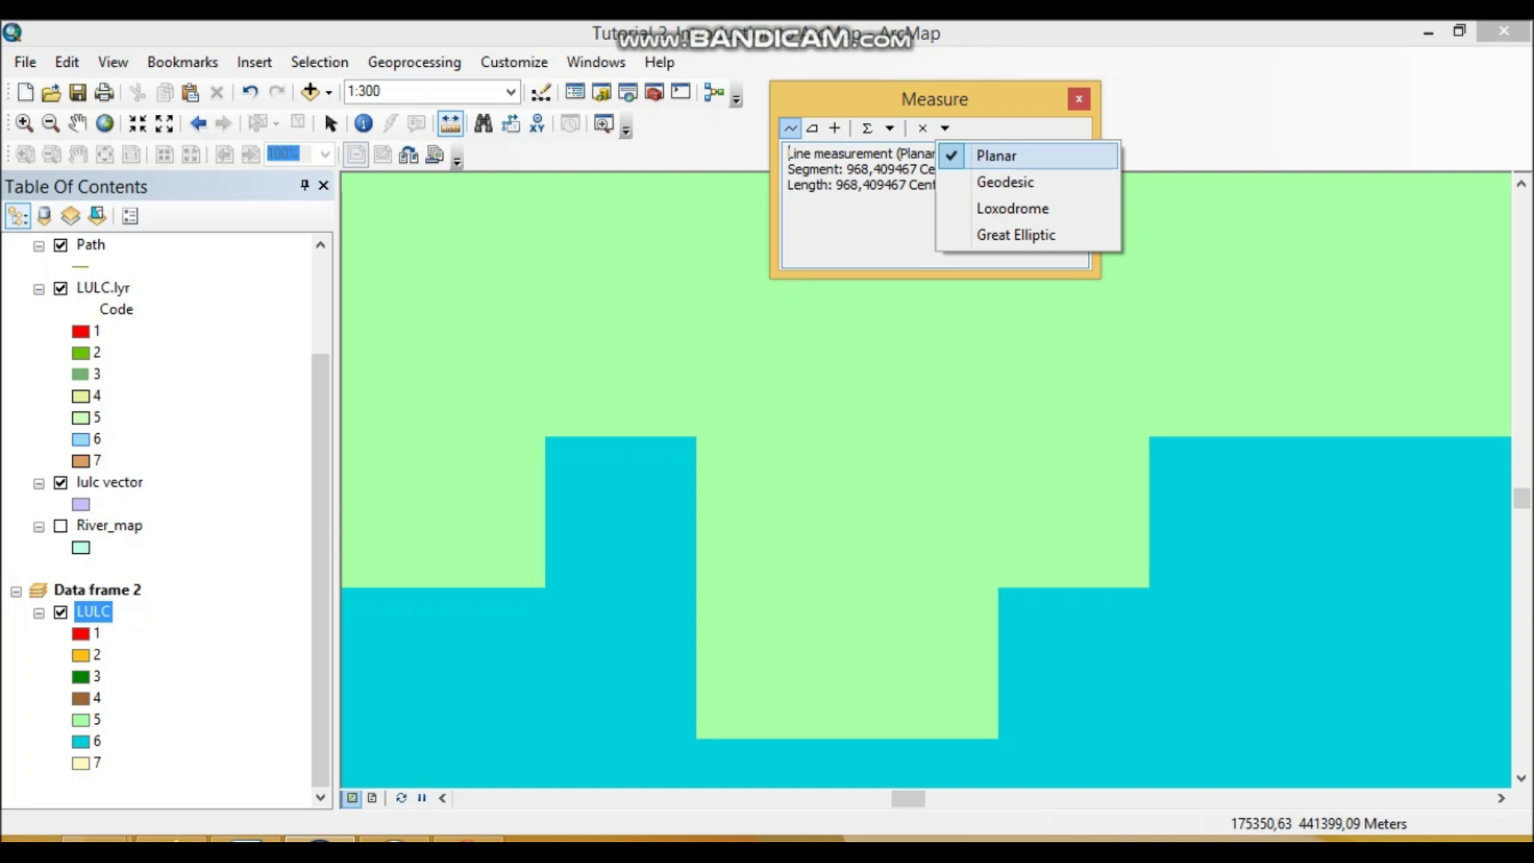
click(889, 128)
mouse_move(949, 155)
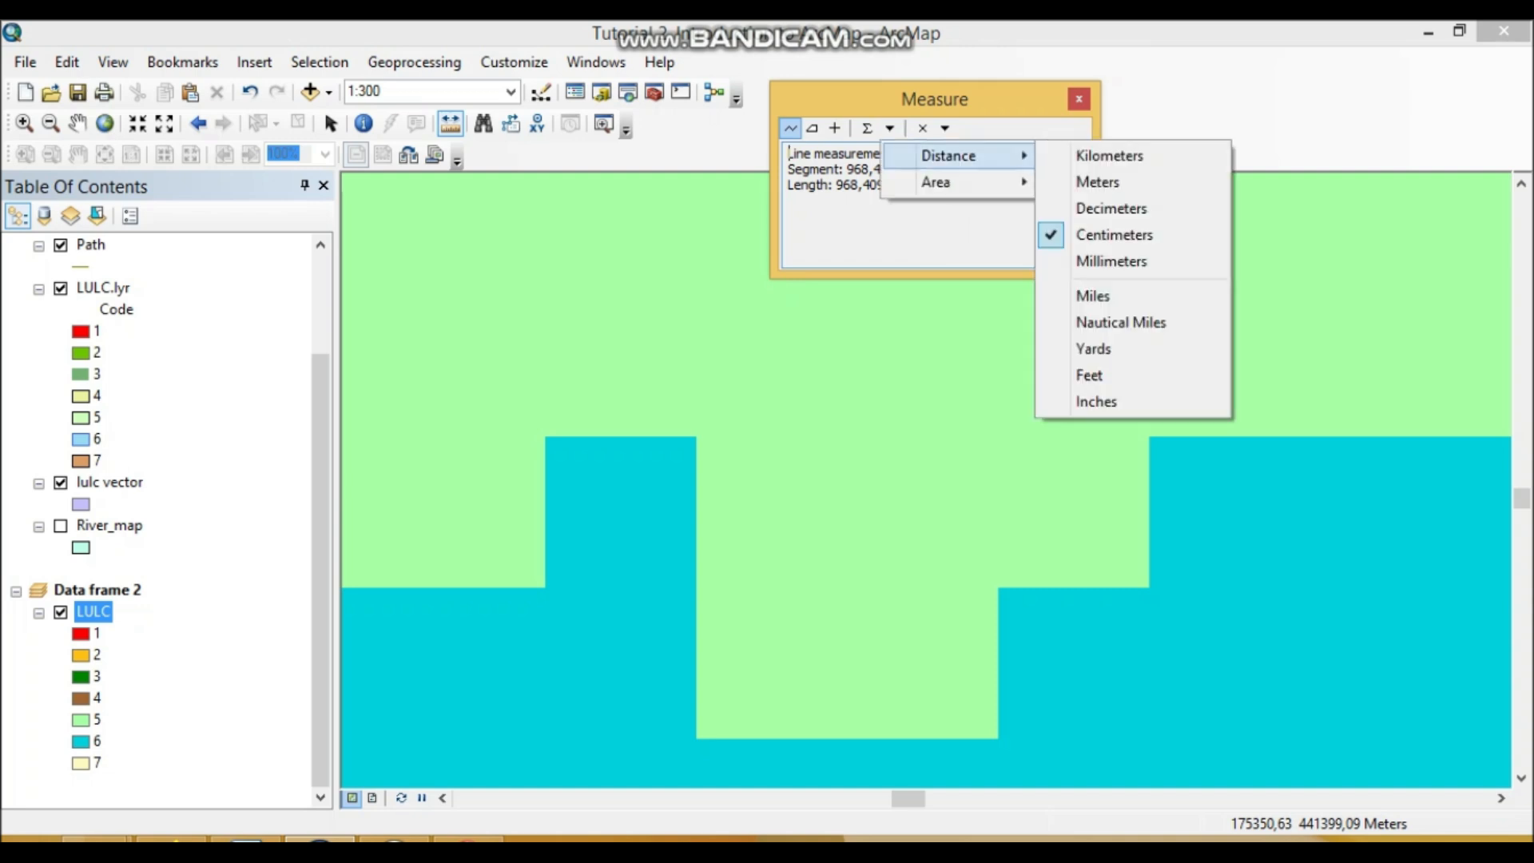
click(1070, 182)
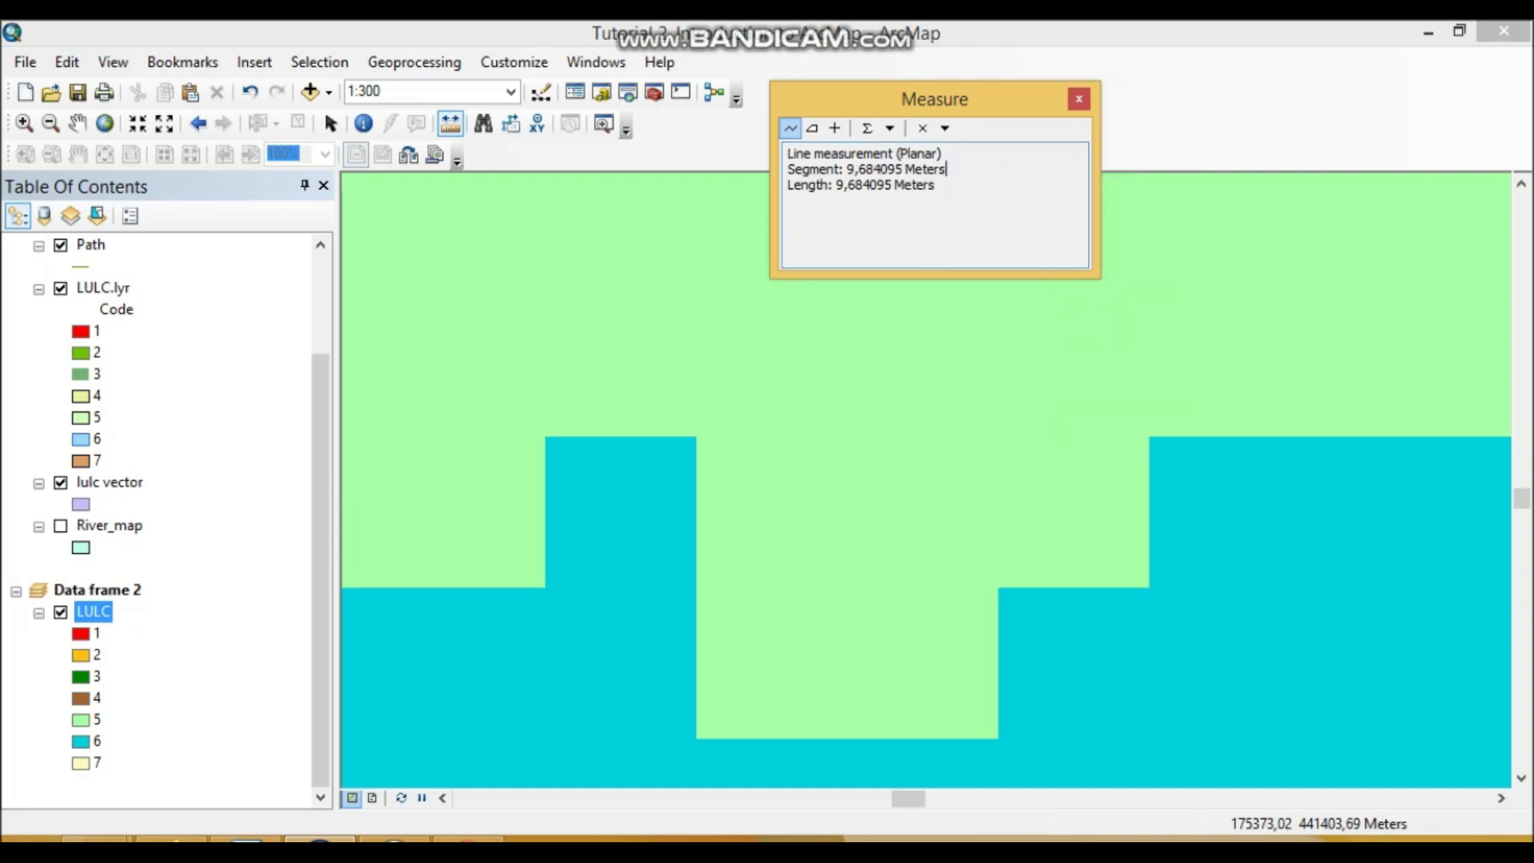
Highlight the measured segment, paste a screenshot of it below question d in the Word document, and close the Measure window in ArcMap.
drag(946, 169, 789, 170)
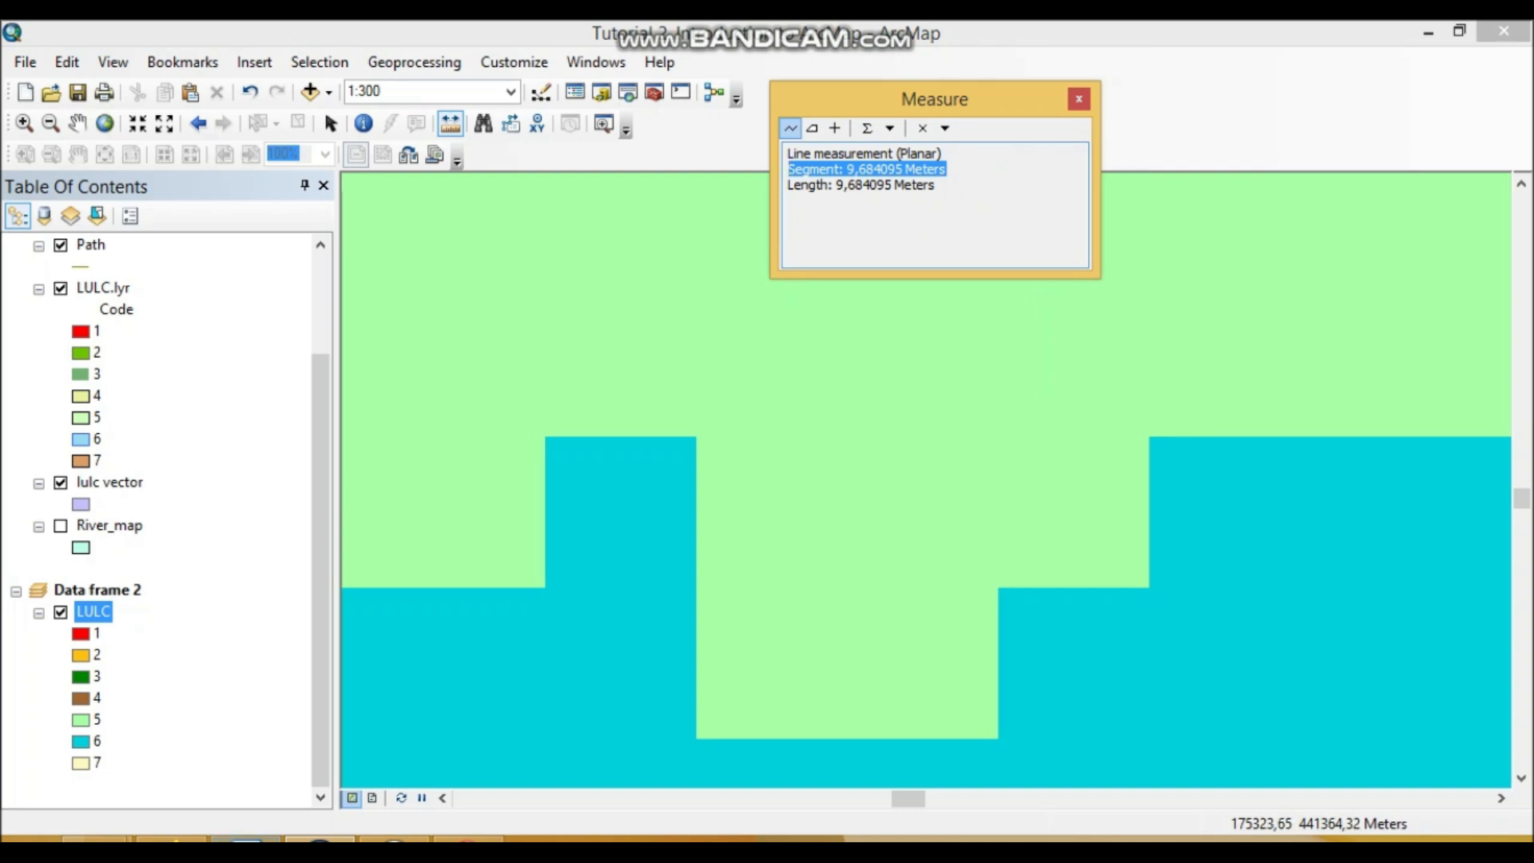
key(alt+Tab)
key(Return)
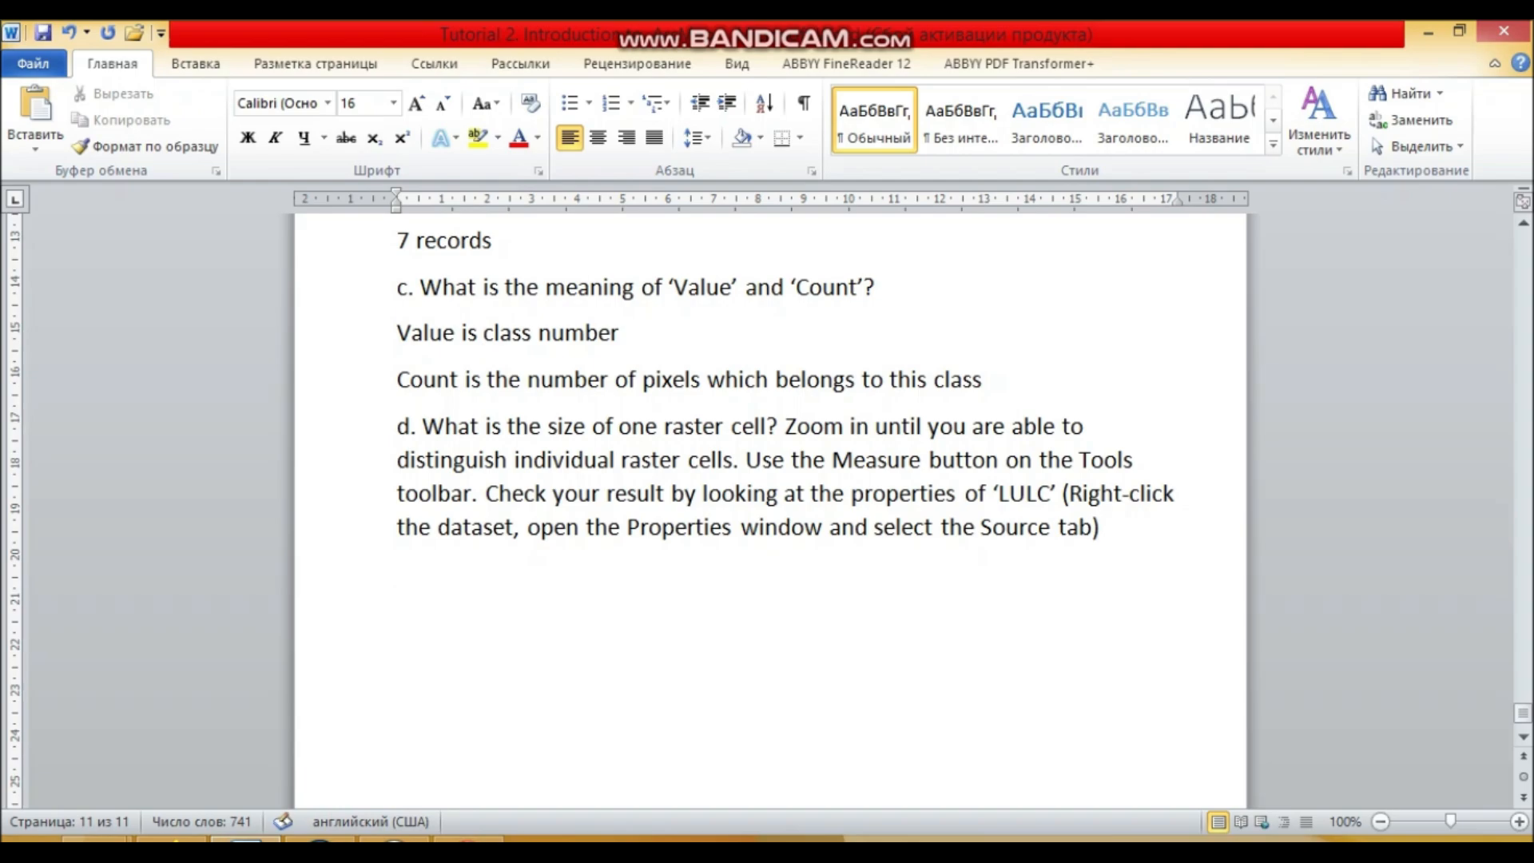
key(ctrl+v)
key(alt+Tab)
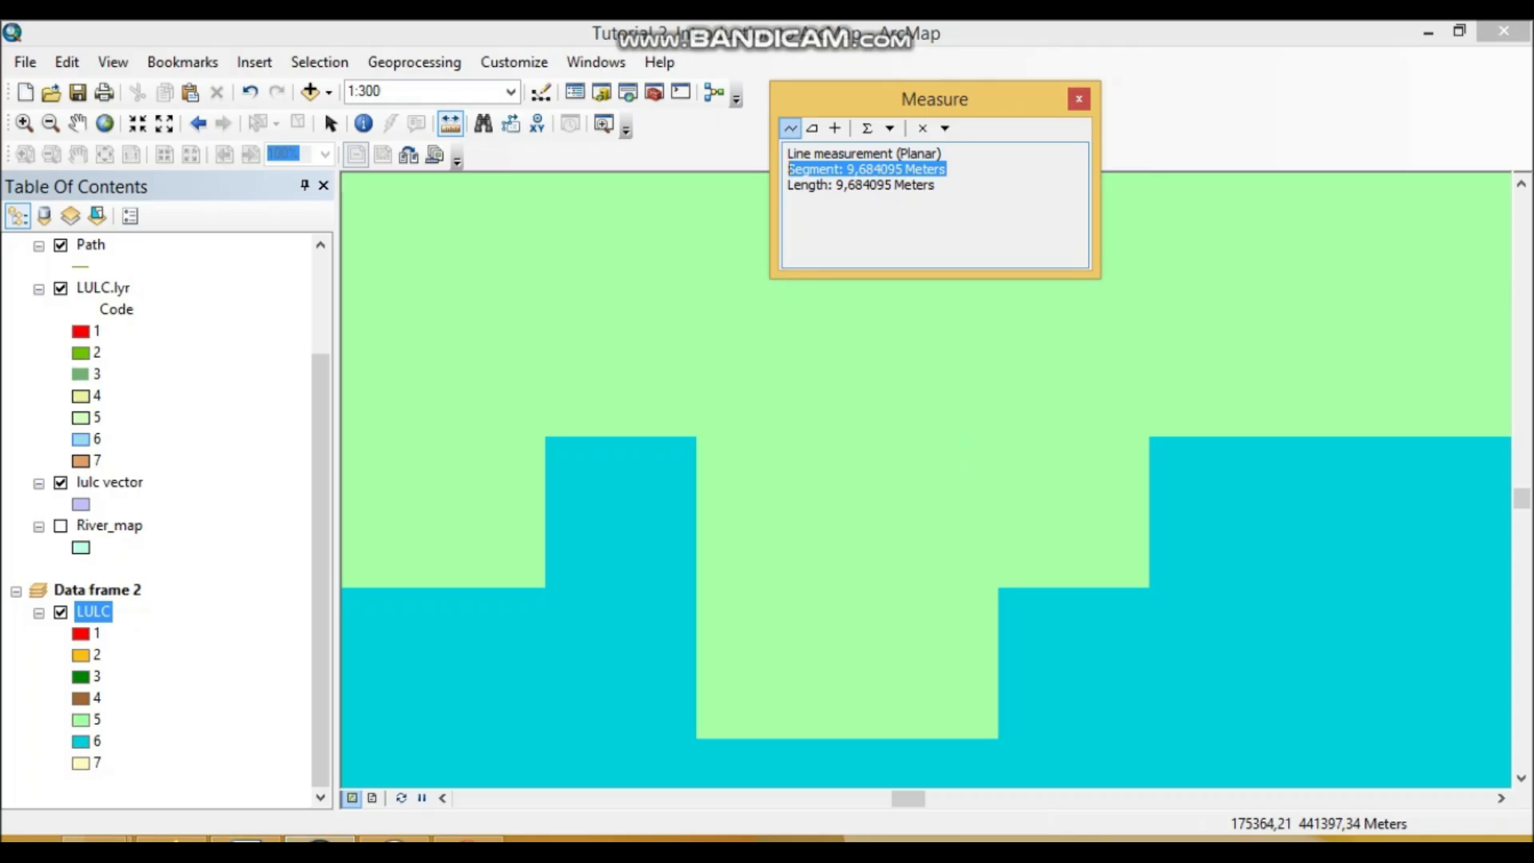
click(1078, 98)
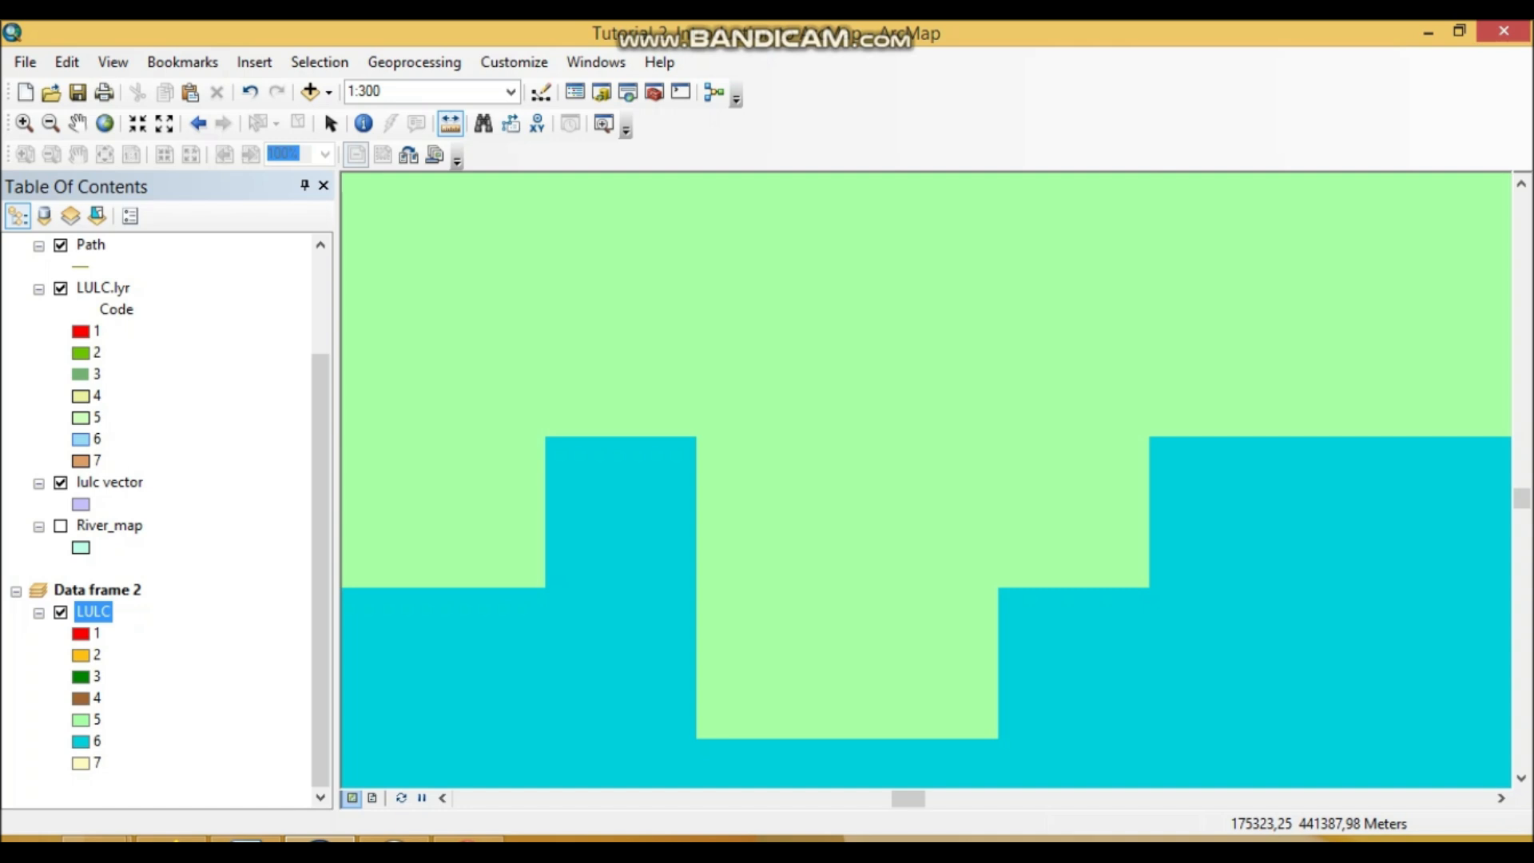
Open the LULC layer's source properties and highlight the Cell Size (X, Y) entry.
right_click(105, 613)
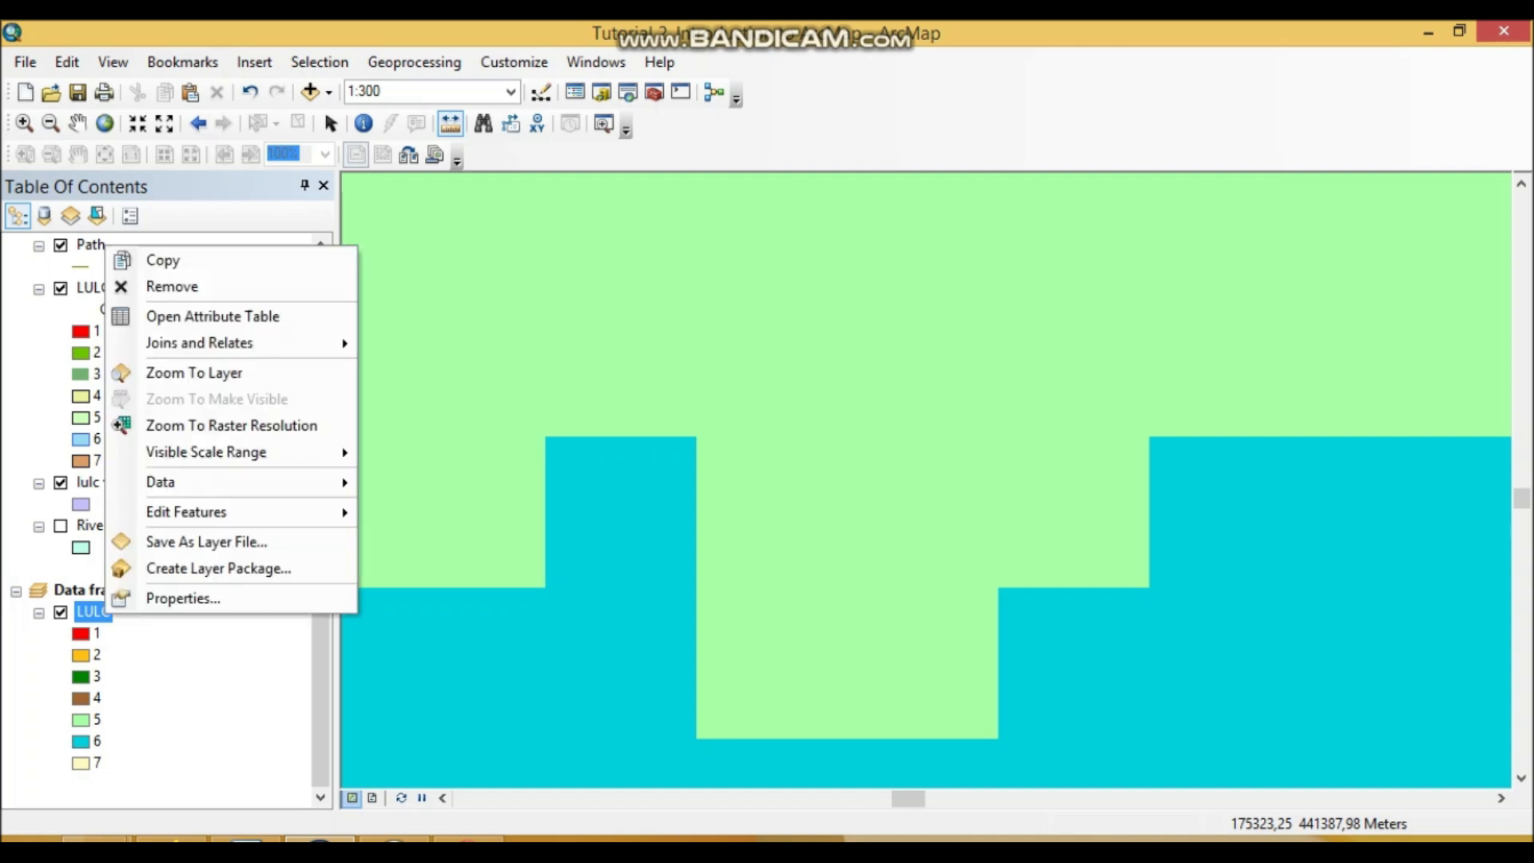
click(183, 598)
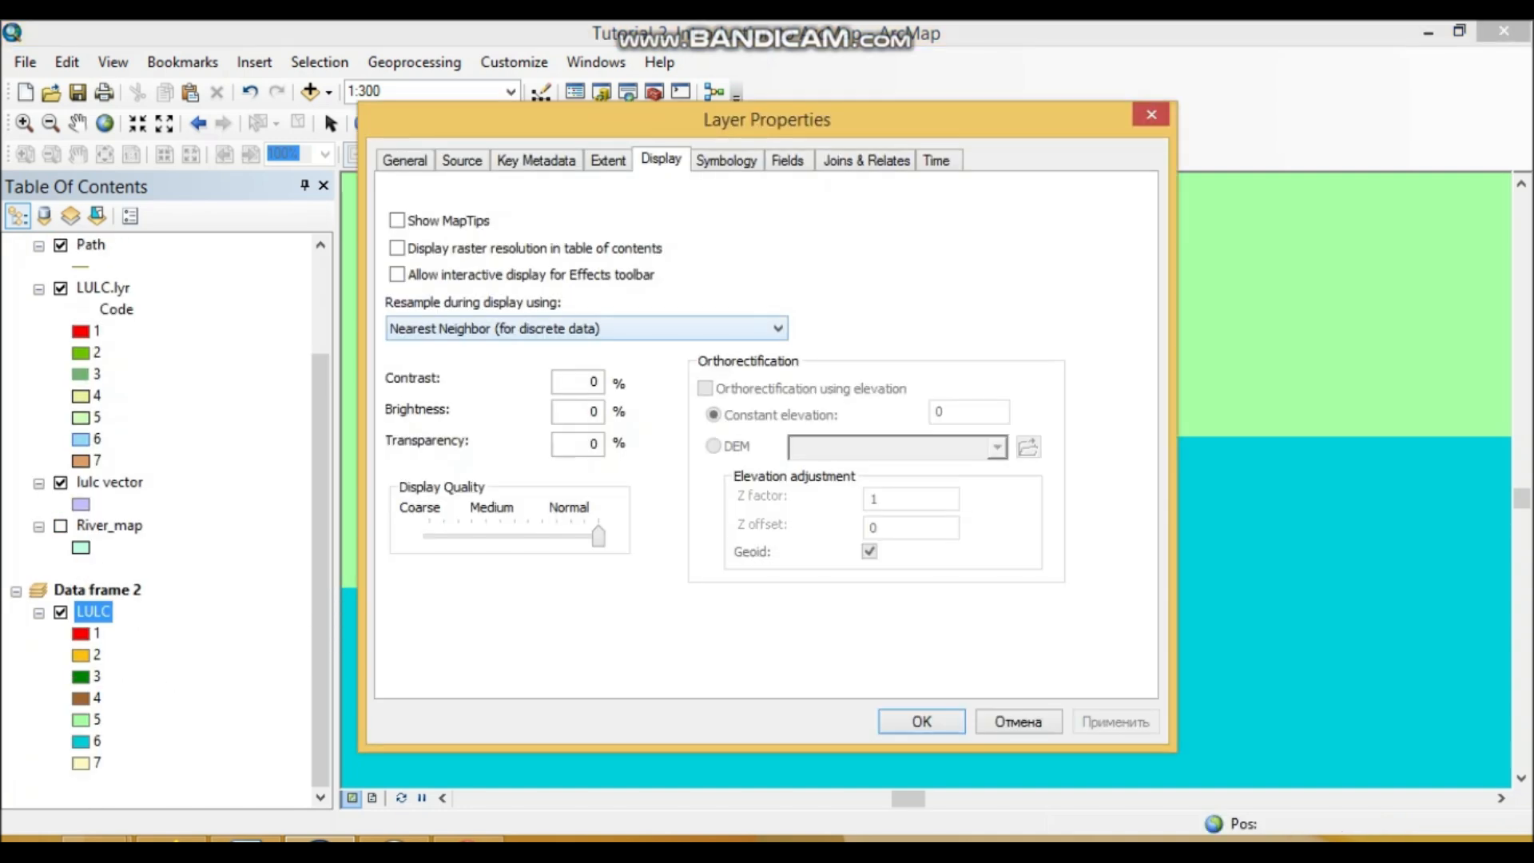
click(462, 161)
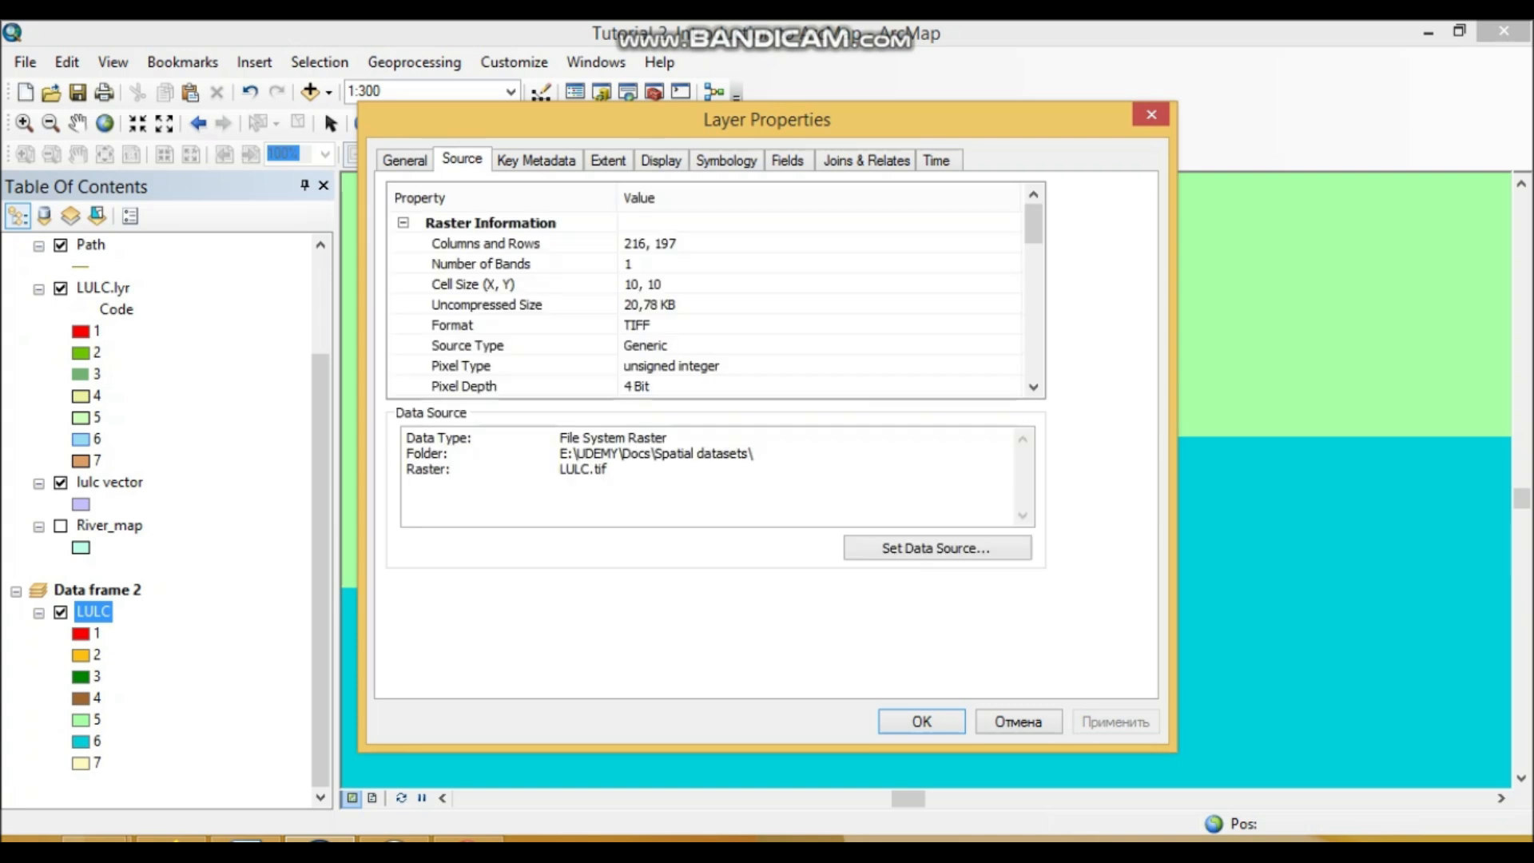
click(643, 285)
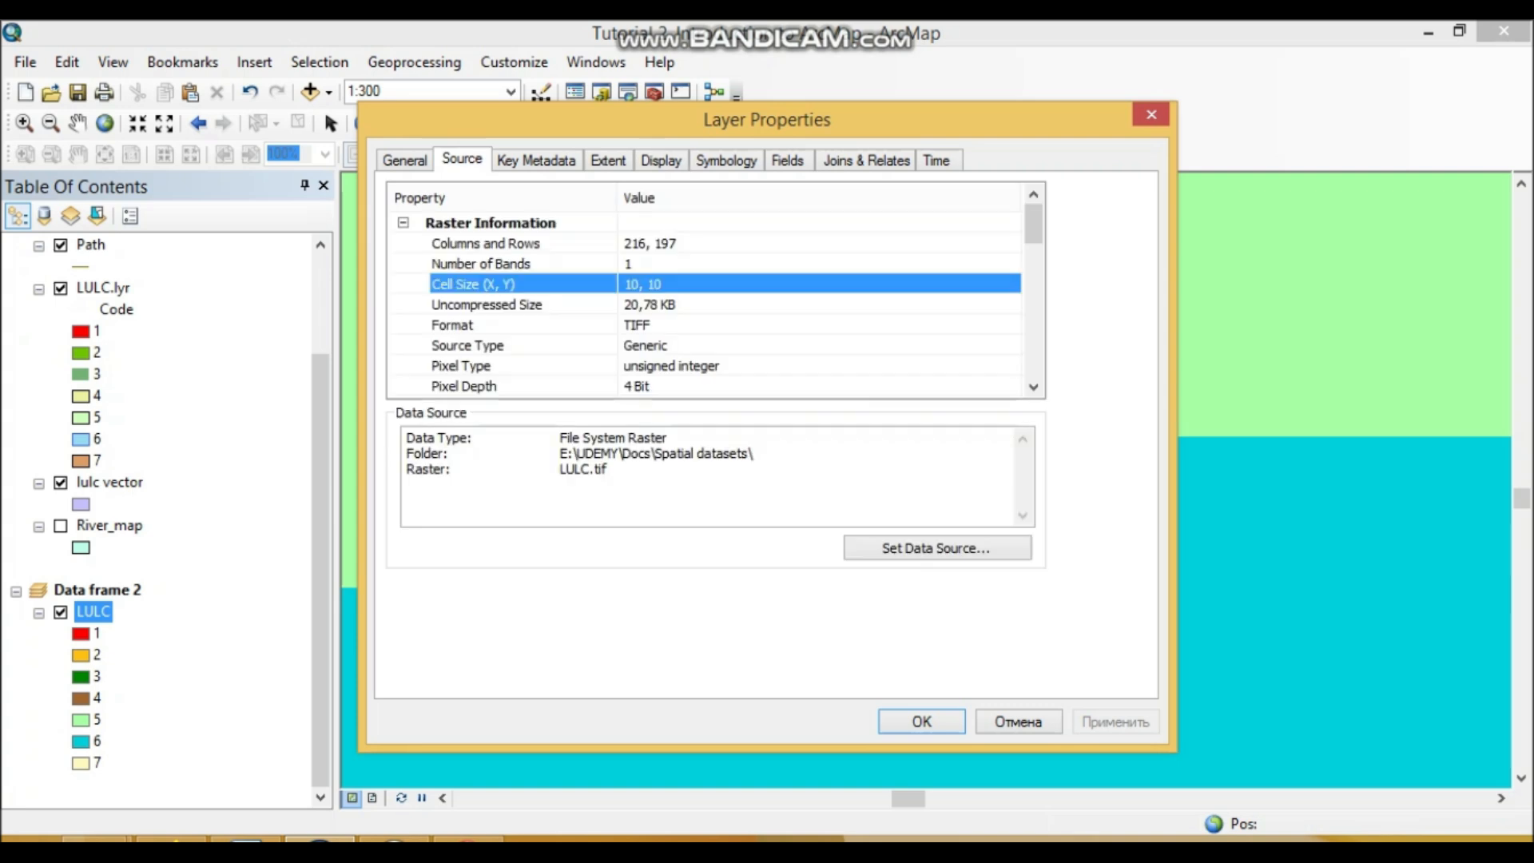
Paste a screenshot of the source properties below the measurement screenshot in Word, and close the layer properties in ArcMap.
click(246, 839)
scroll(770, 511, down, 3)
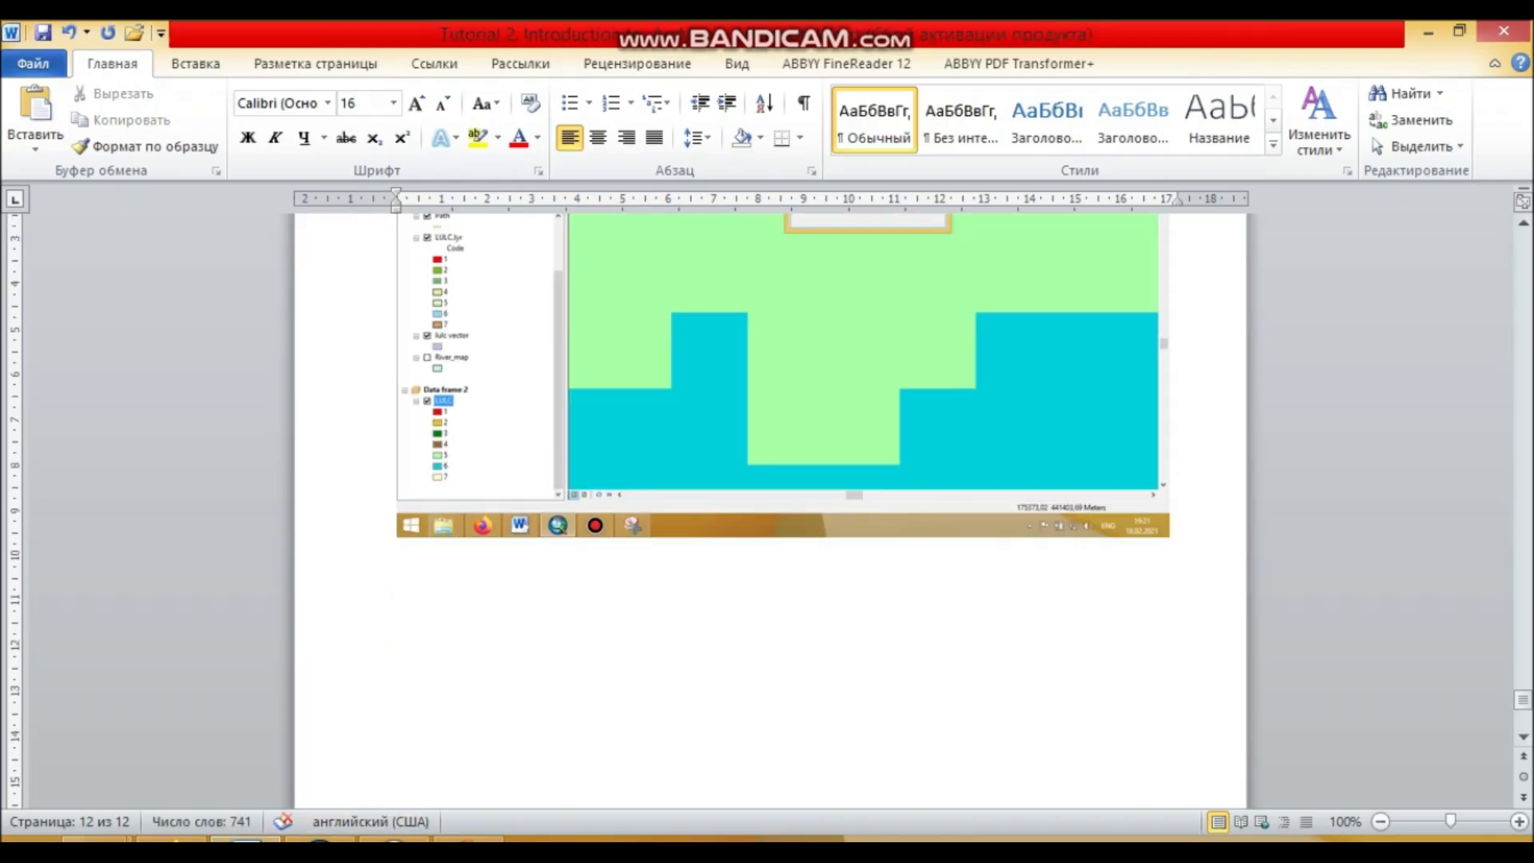
key(ctrl+v)
click(320, 840)
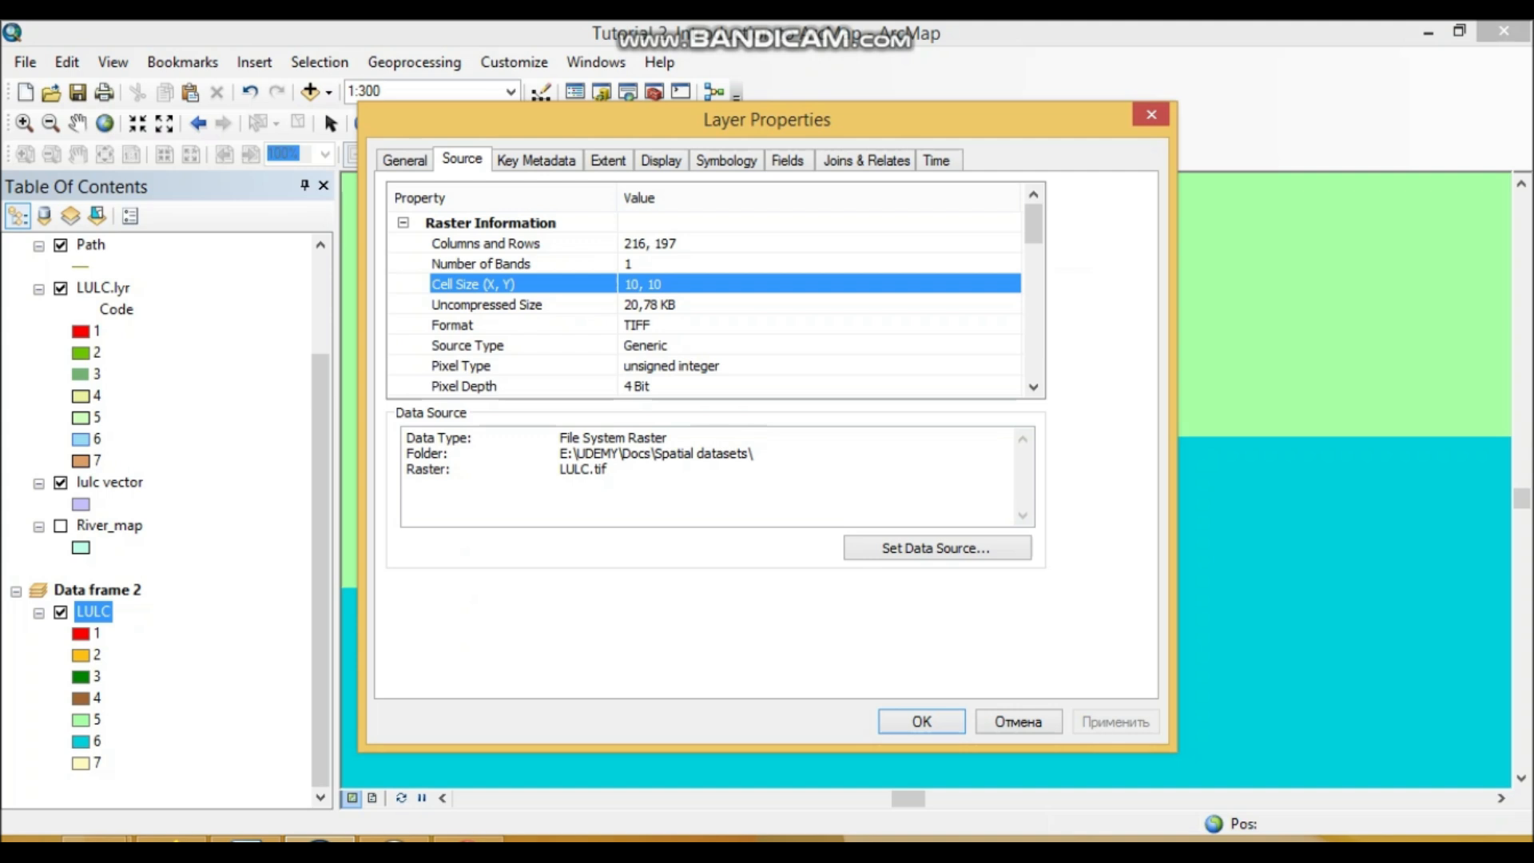
click(1151, 115)
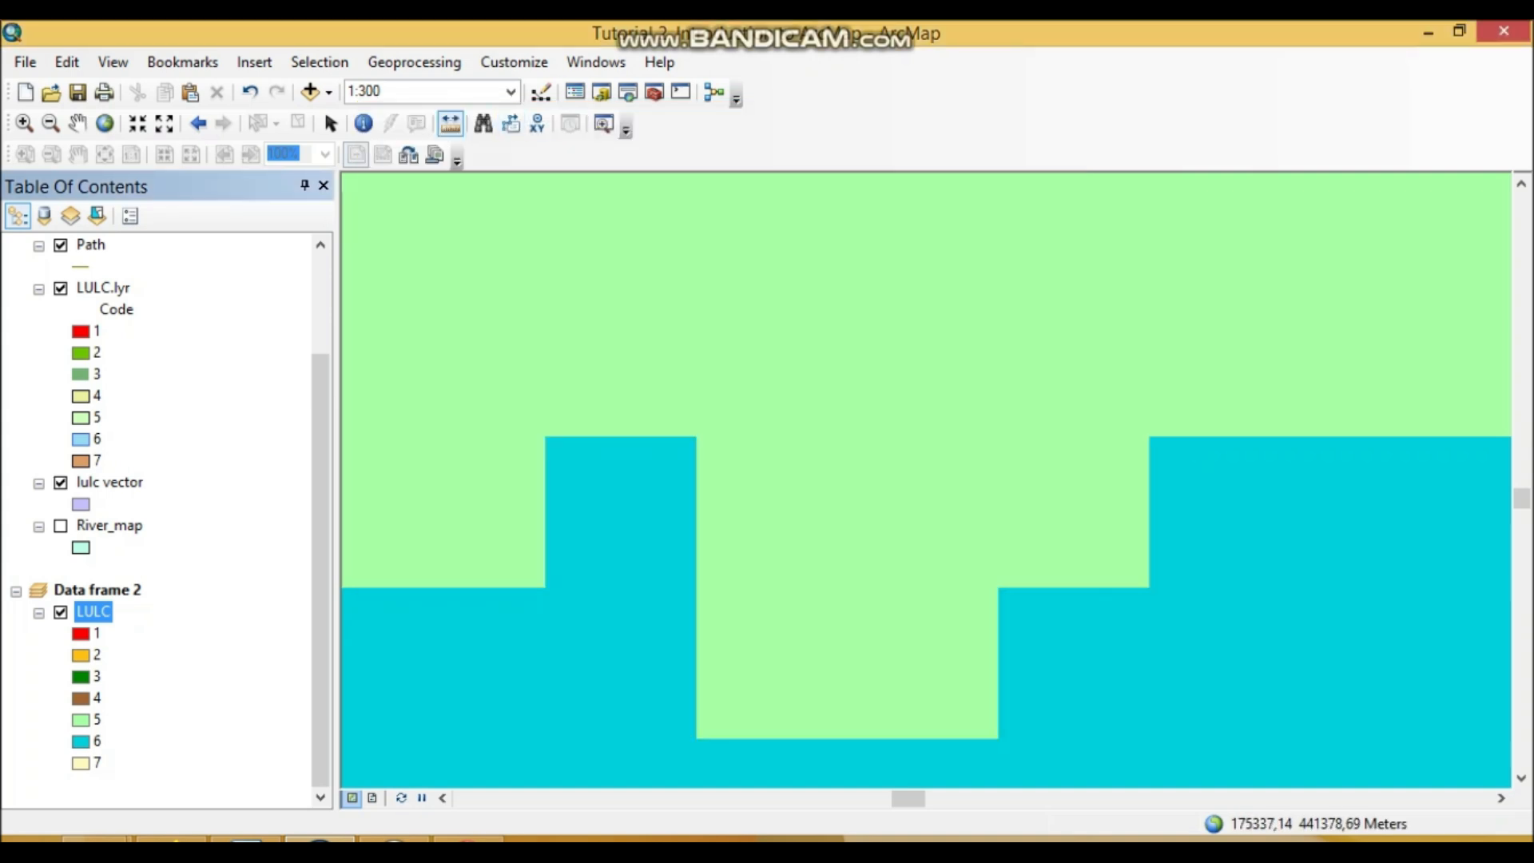
Measure the same cell's vertical side again at a closer zoom, highlight the total length and close the Measure window.
scroll(925, 461, up, 1)
scroll(925, 462, up, 1)
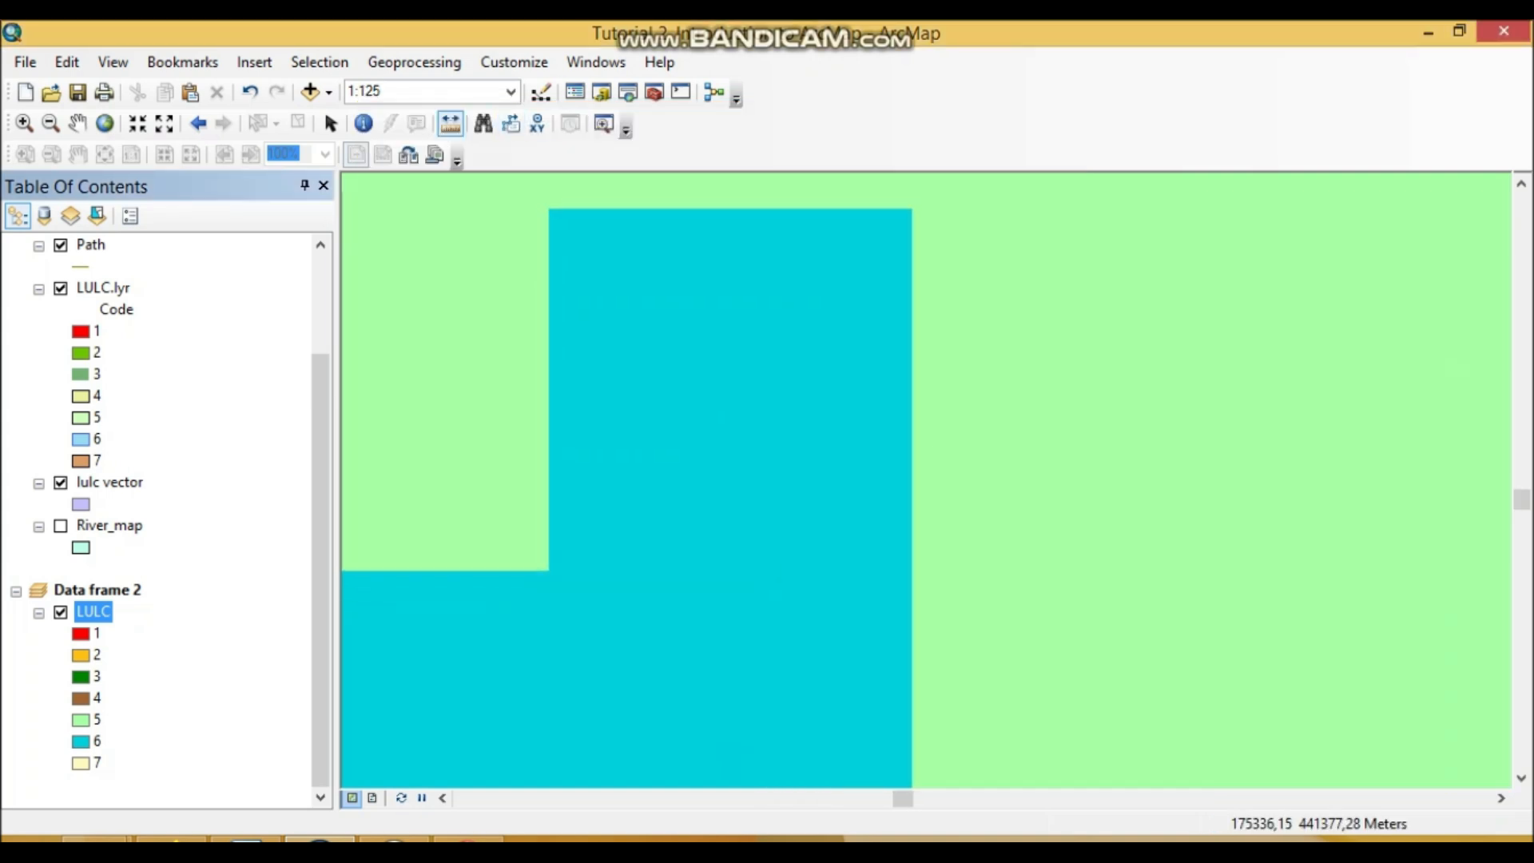
click(550, 570)
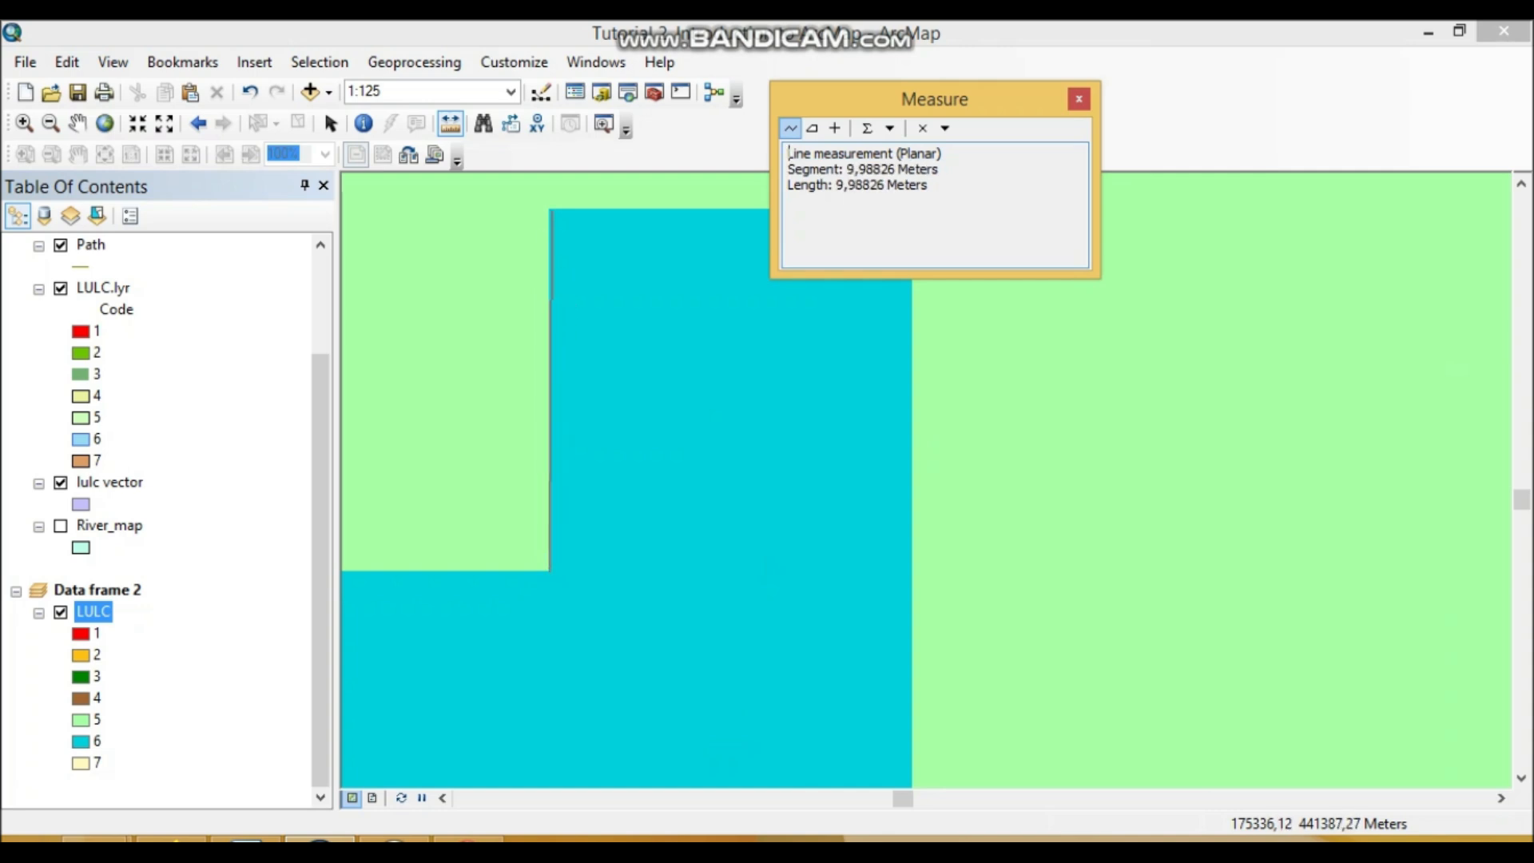
click(550, 209)
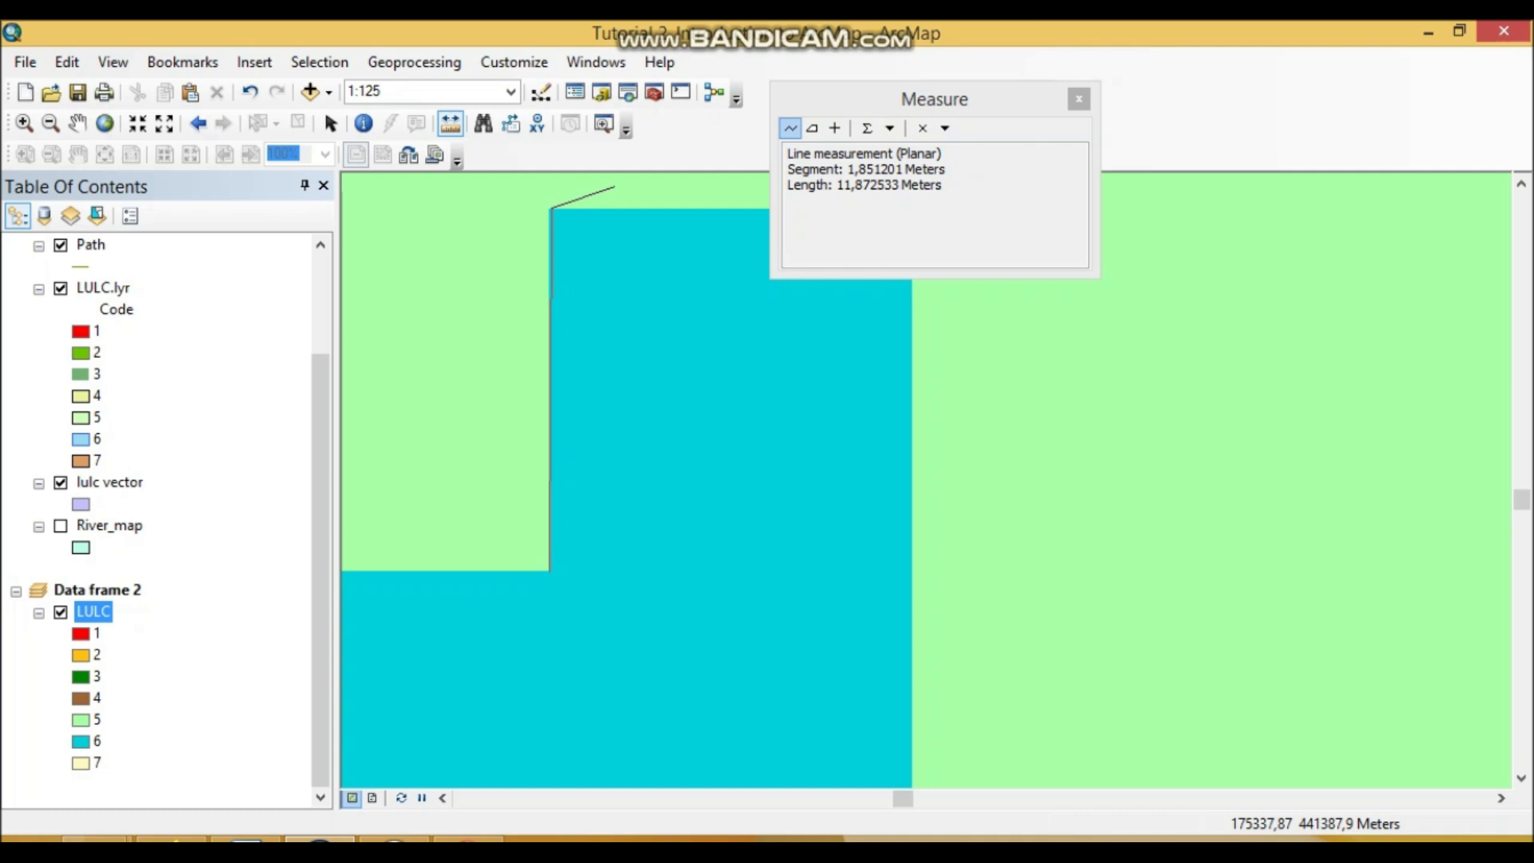
double_click(551, 209)
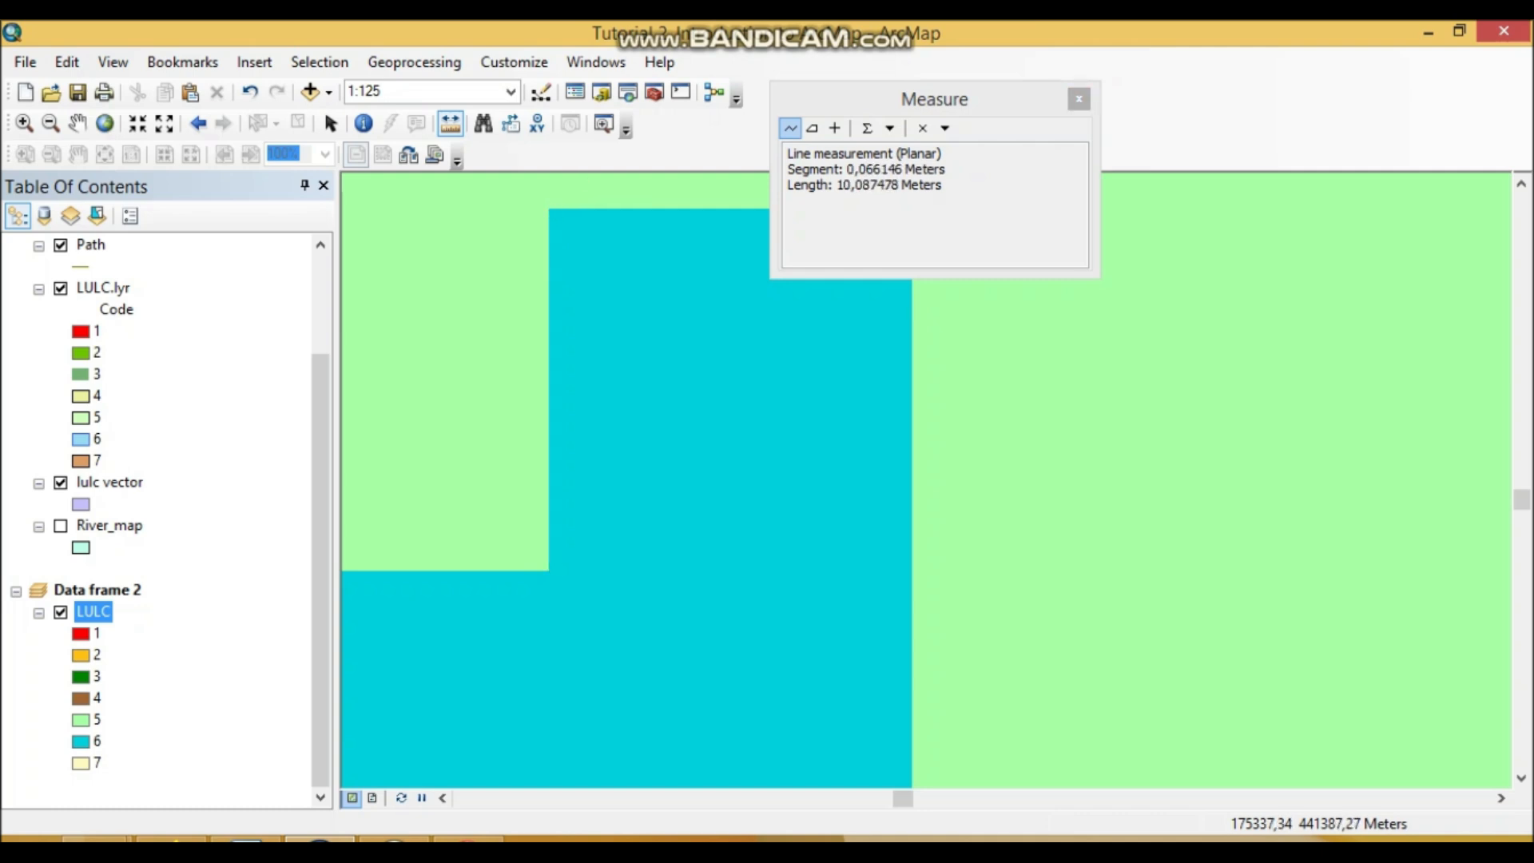
drag(944, 184, 809, 185)
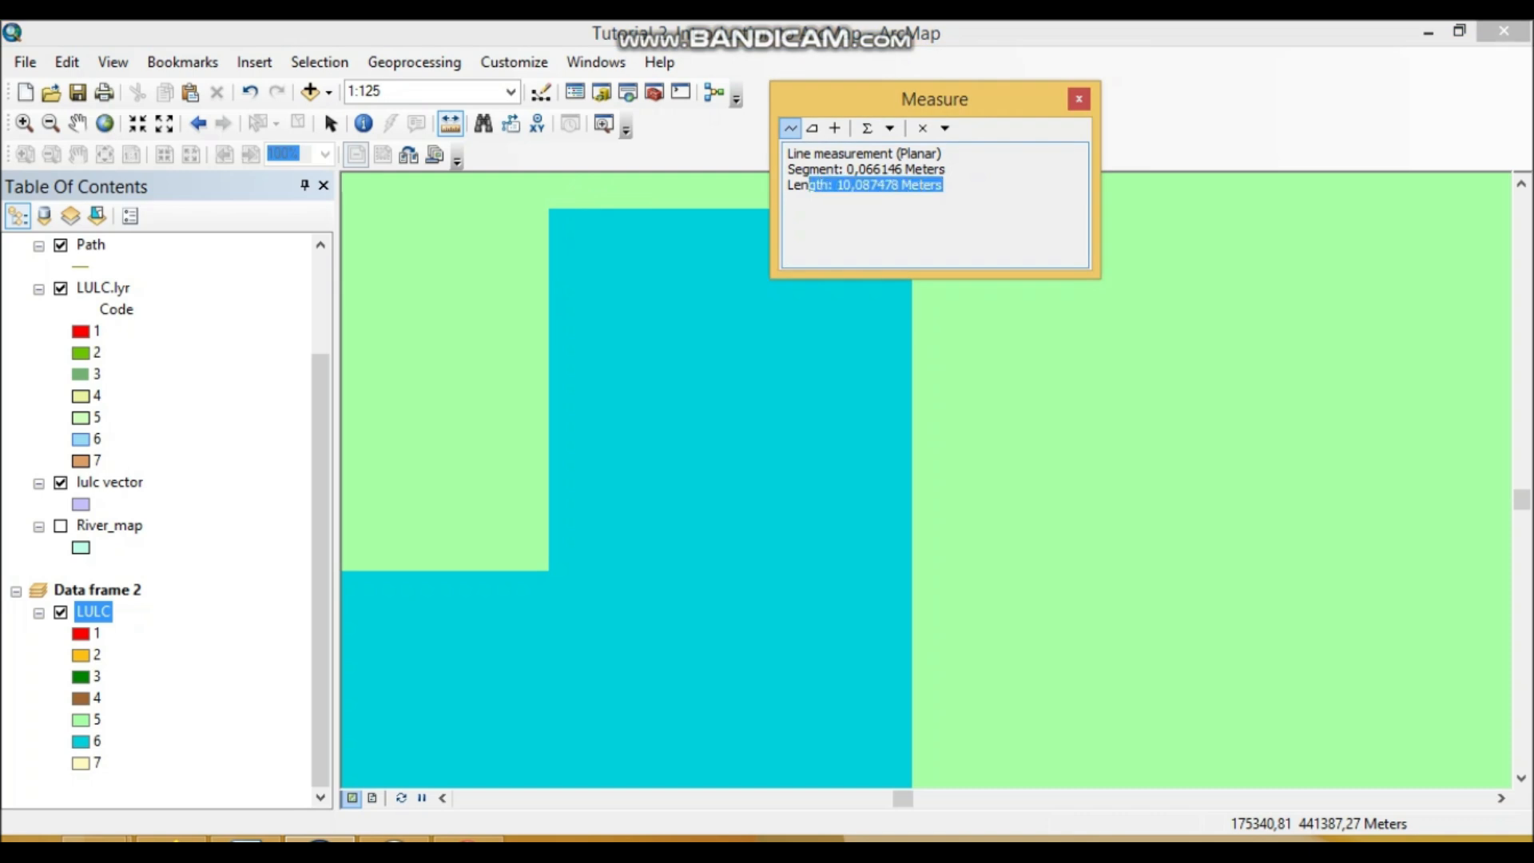
click(1079, 99)
Switch to the Word document and look over the screenshots pasted below question d.
click(246, 840)
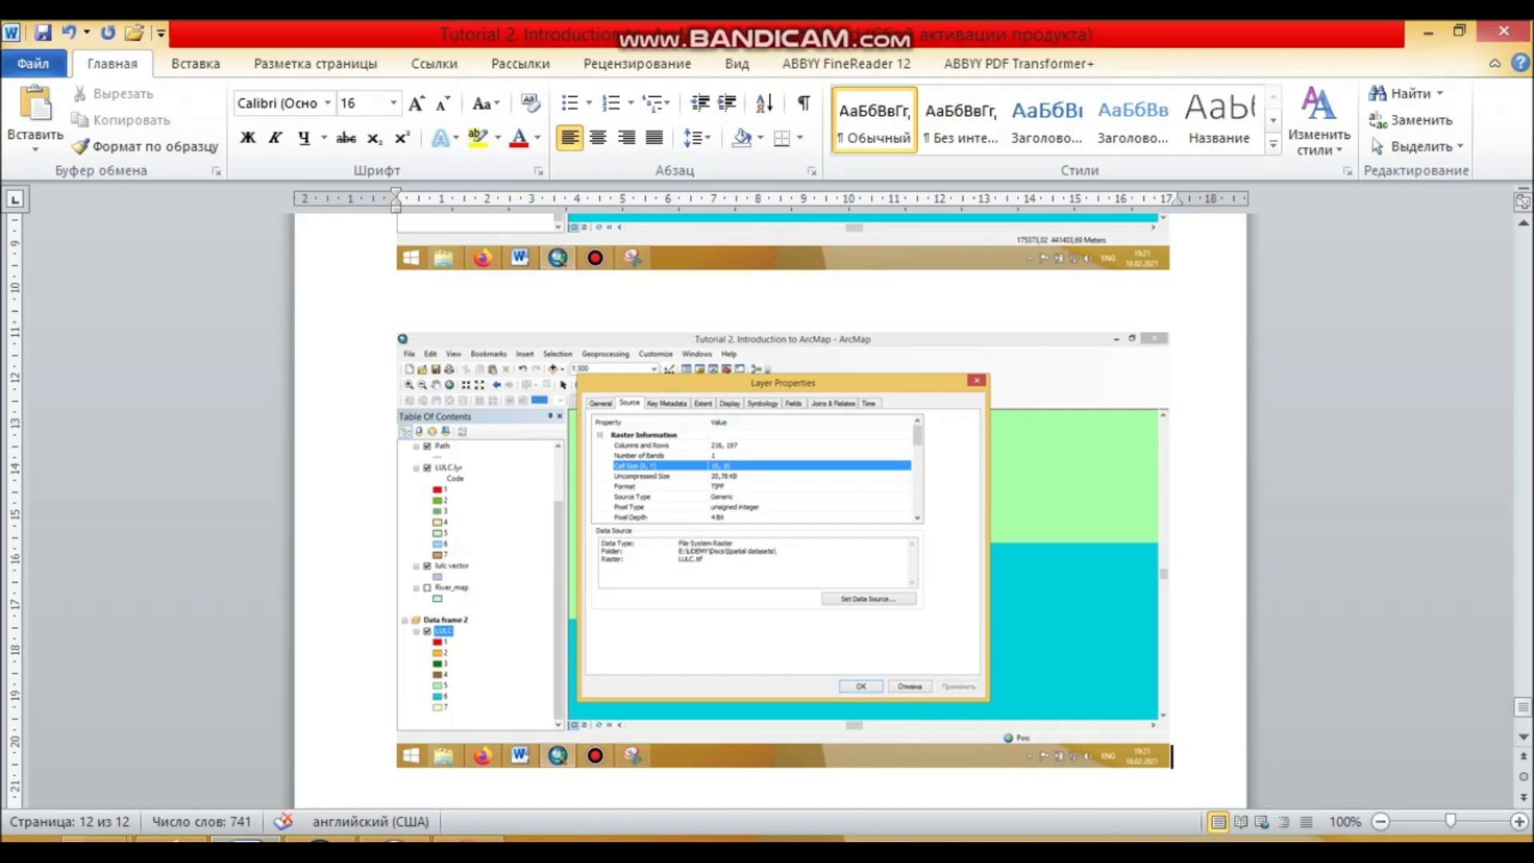
scroll(771, 495, down, 5)
scroll(771, 496, up, 15)
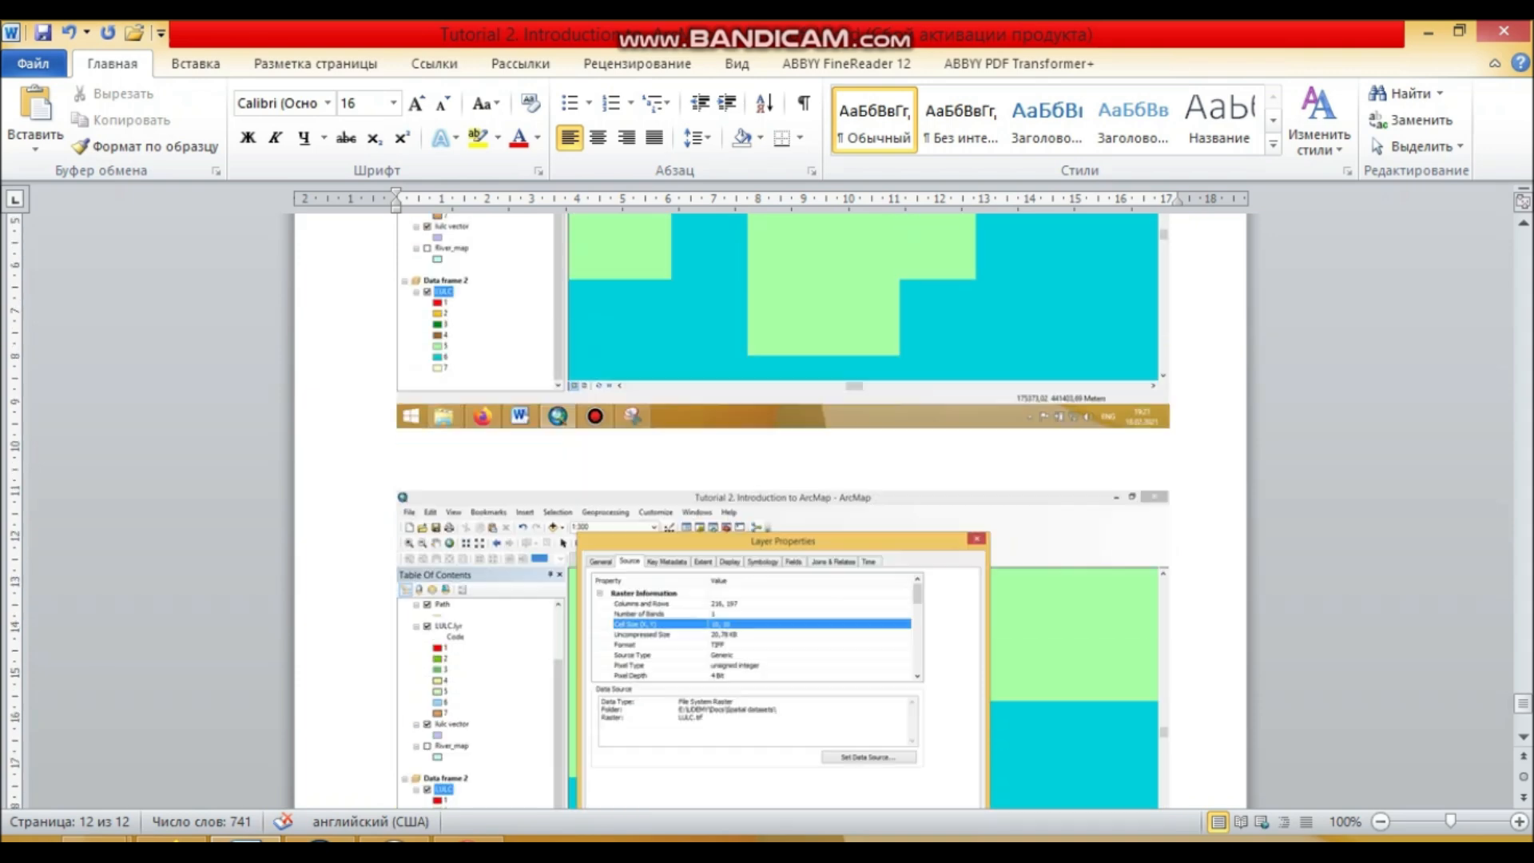